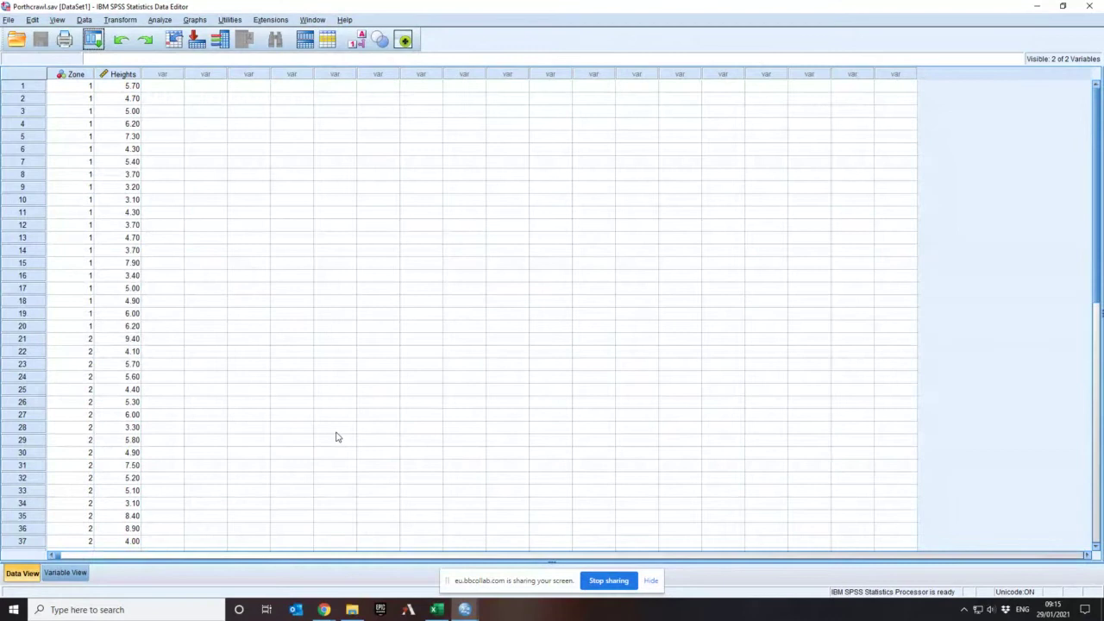
Step: Scroll through the Zone and Heights rows of Porthcrawl.sav in Data View
scroll(336, 436, "down", 5)
scroll(337, 436, "up", 5)
Step: Open Analyze > Nonparametric Tests > Independent Samples to start the Two or More Independent Samples dialog
left_click(161, 21)
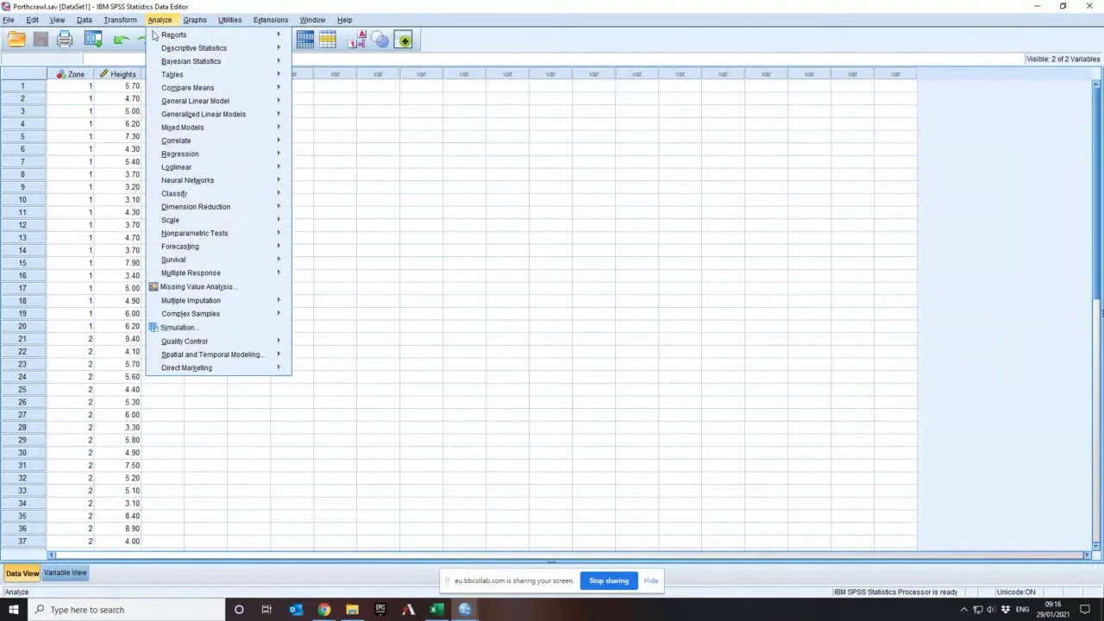
mouse_move(190, 237)
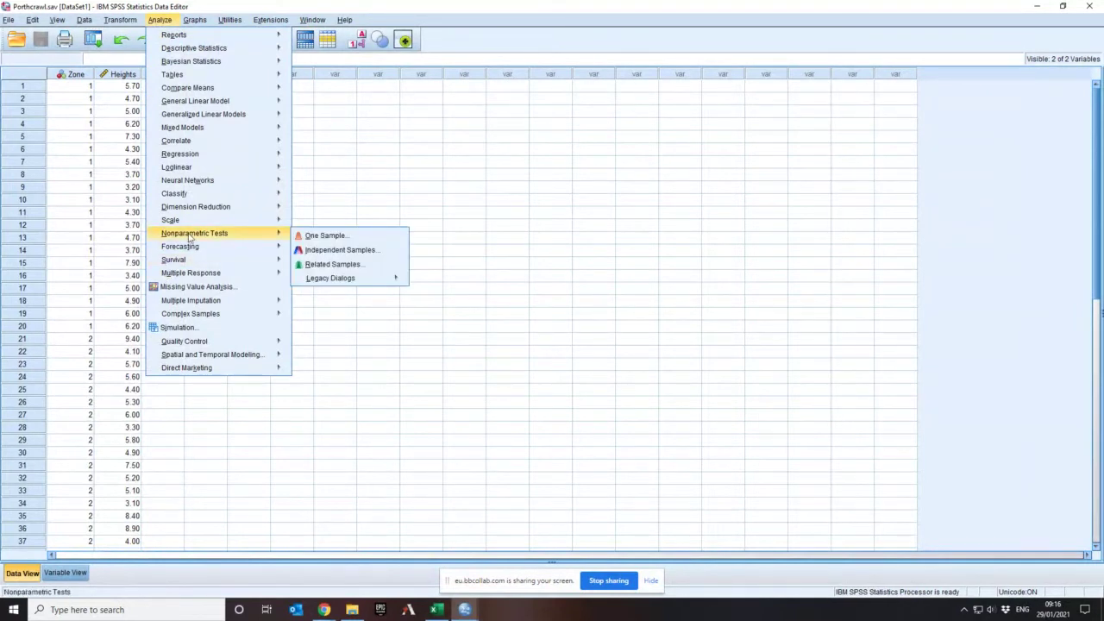
left_click(332, 250)
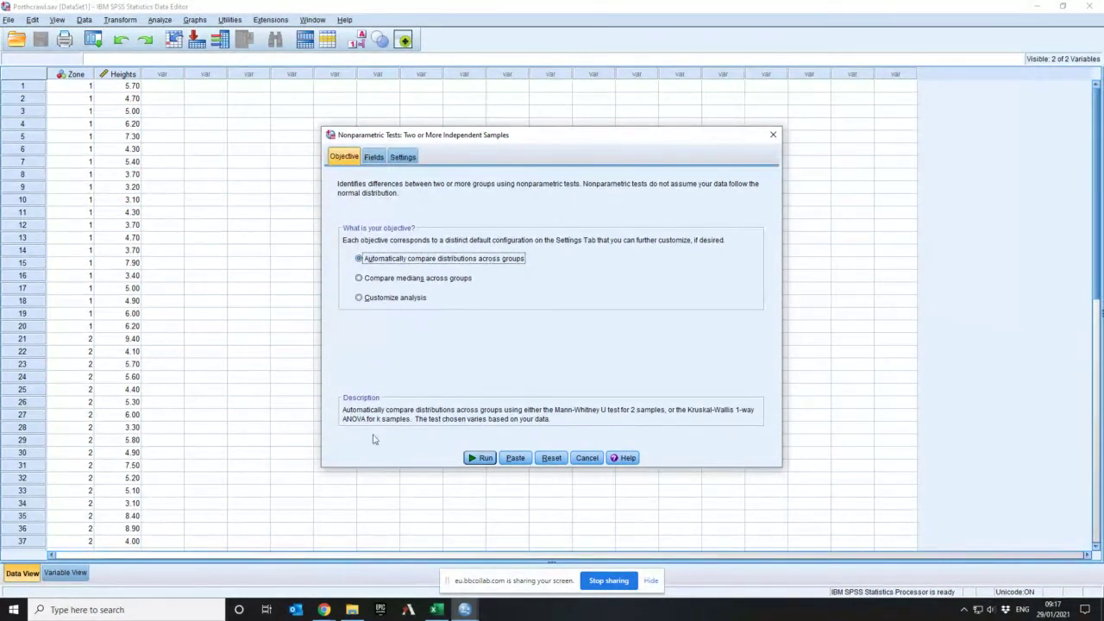
Step: On the Fields tab, put Heights in Test Fields and Zone in Groups, then view Settings
left_click(373, 158)
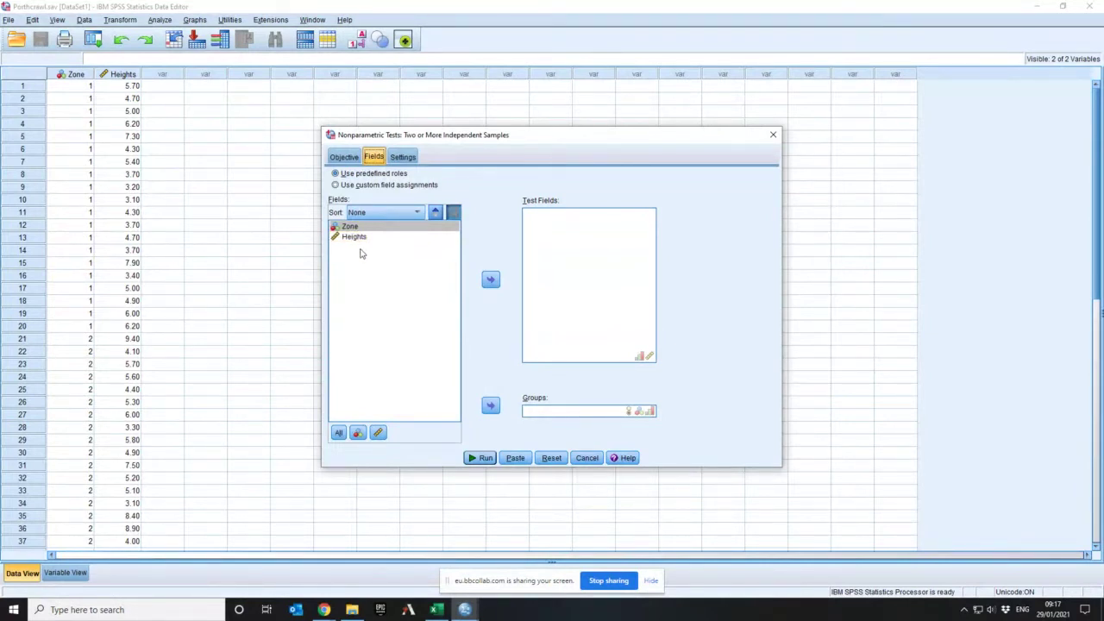
left_click(352, 239)
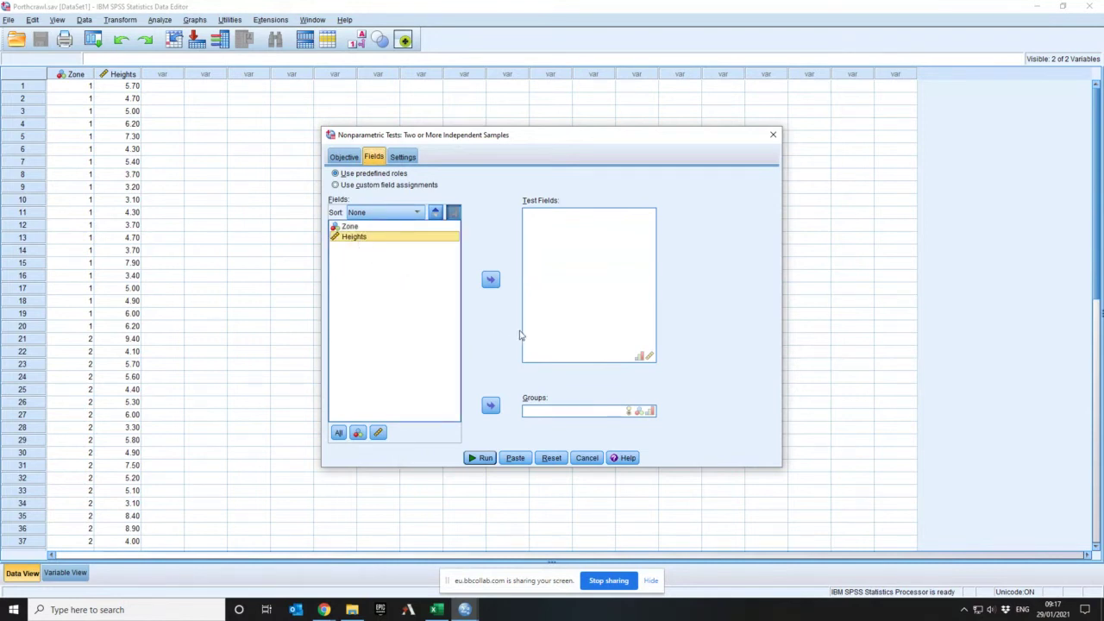
left_click(490, 279)
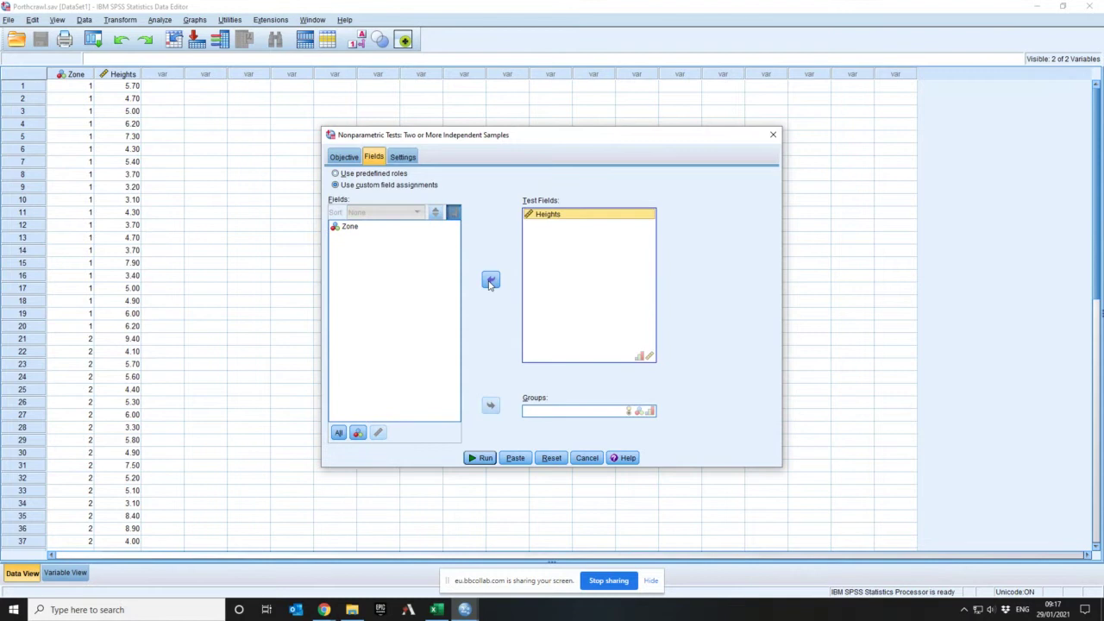
left_click(344, 229)
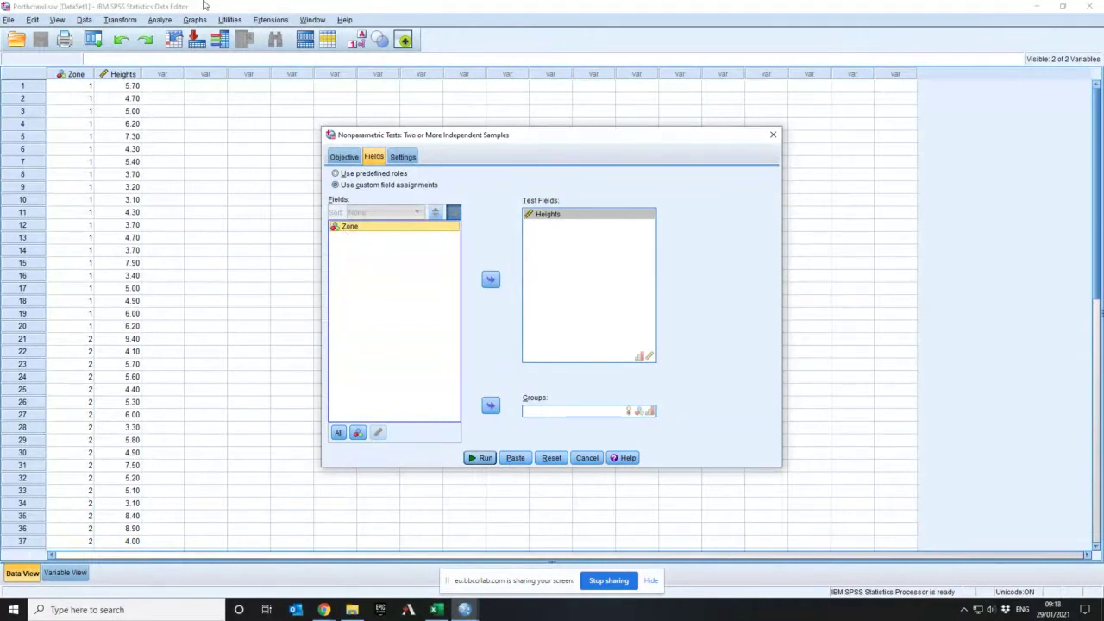
left_click(350, 19)
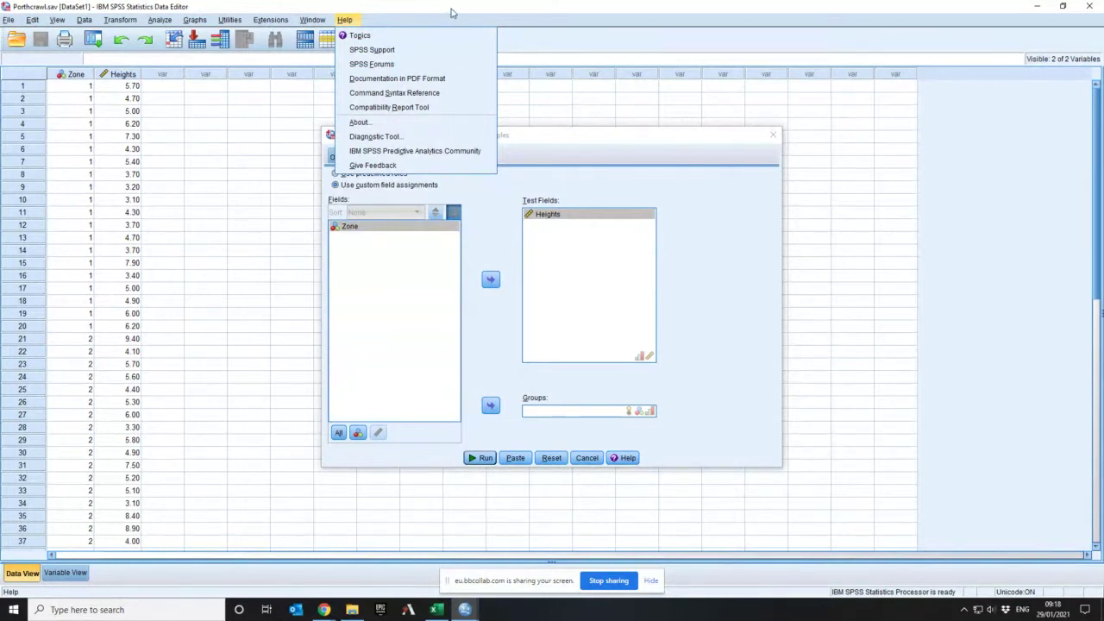
left_click(450, 13)
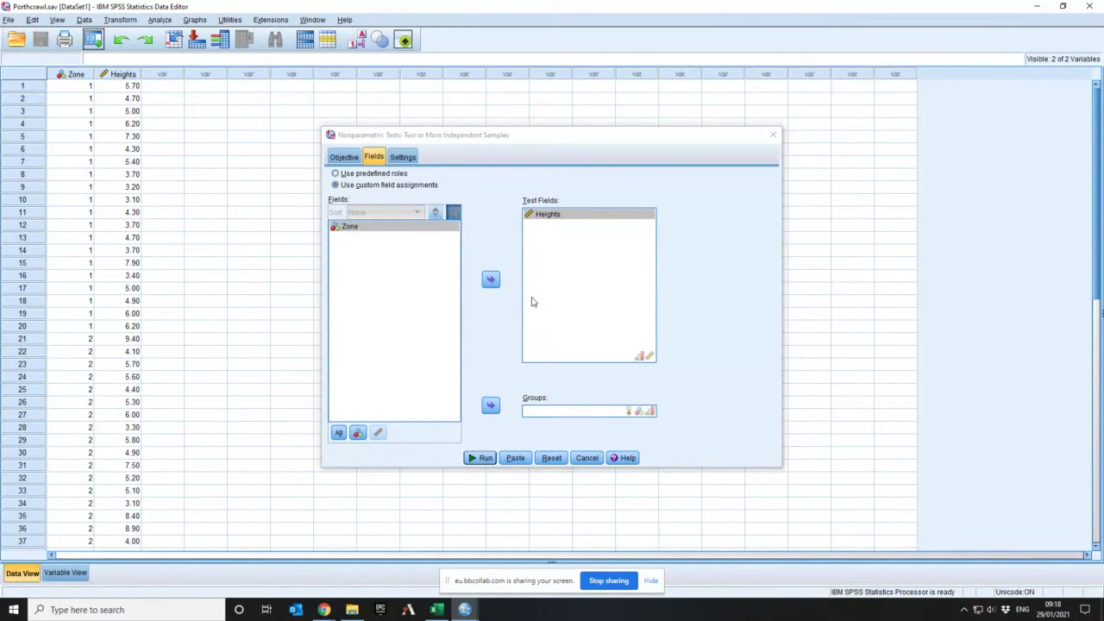
left_click(360, 228)
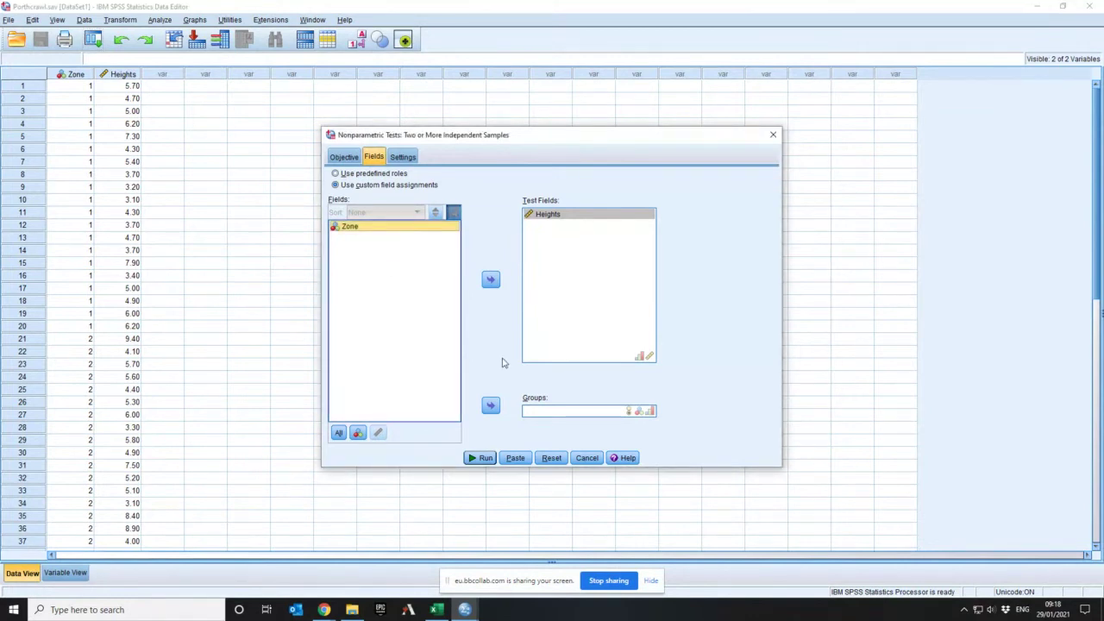
left_click(488, 406)
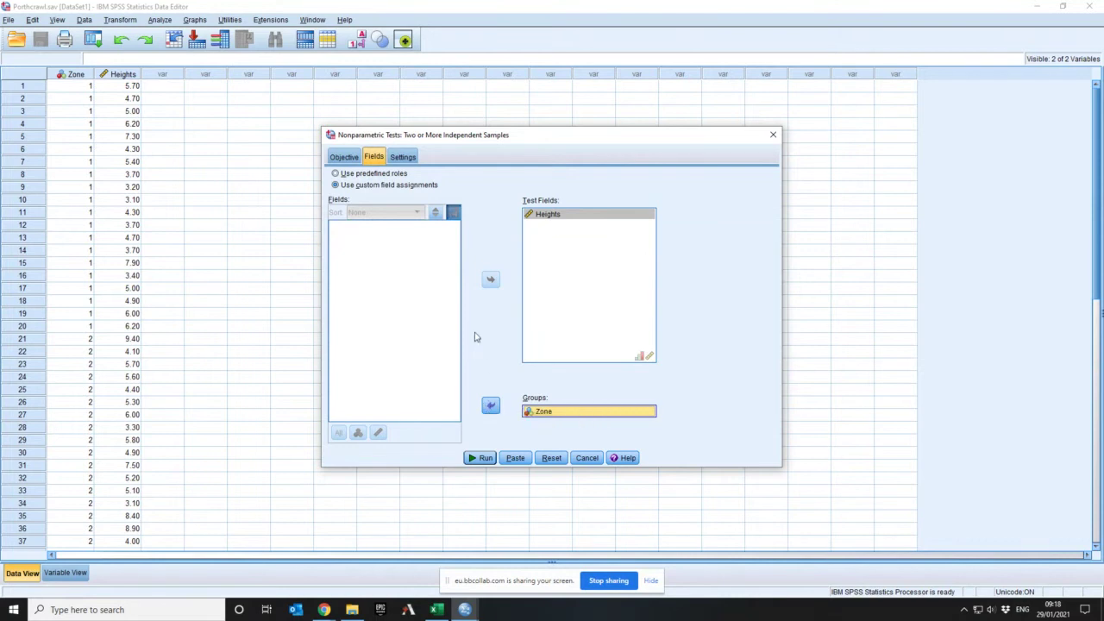
left_click(404, 158)
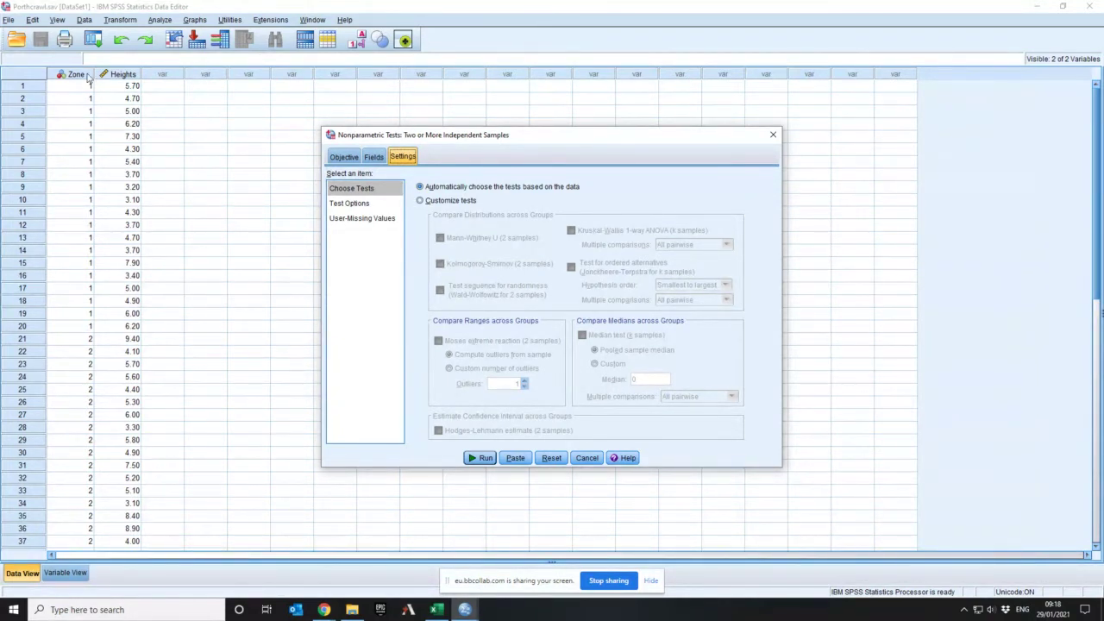
left_click(57, 19)
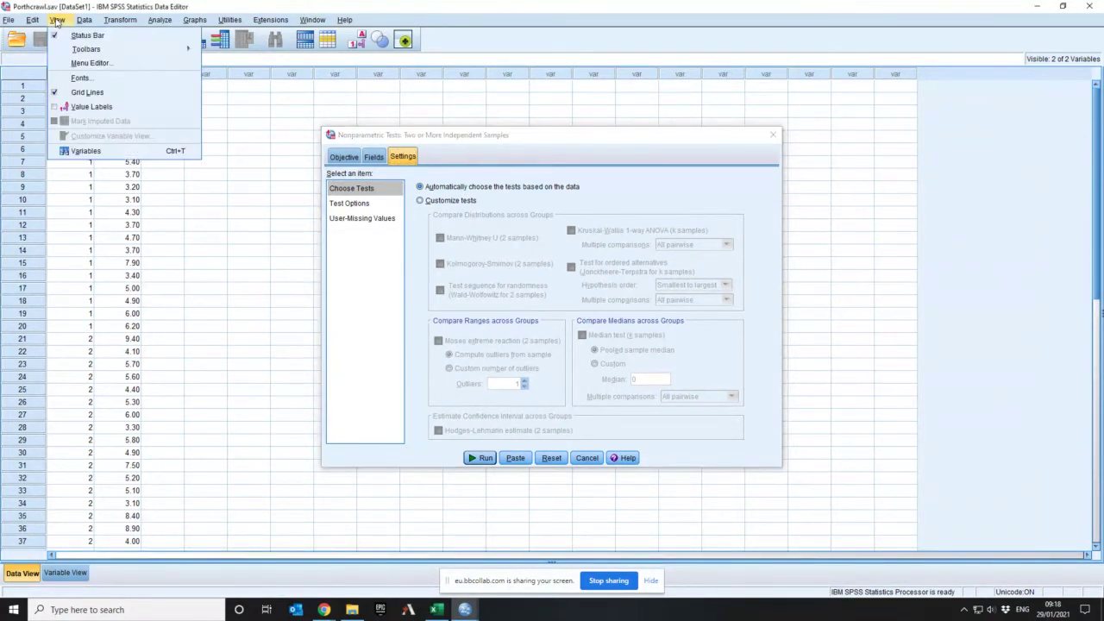
left_click(90, 109)
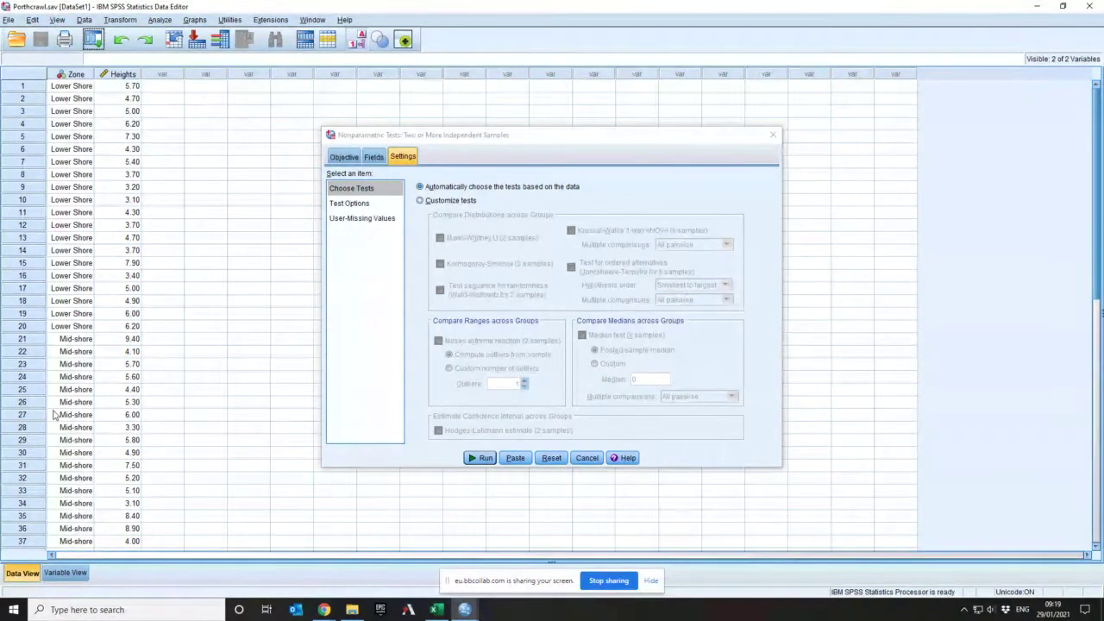
left_click(57, 19)
left_click(87, 109)
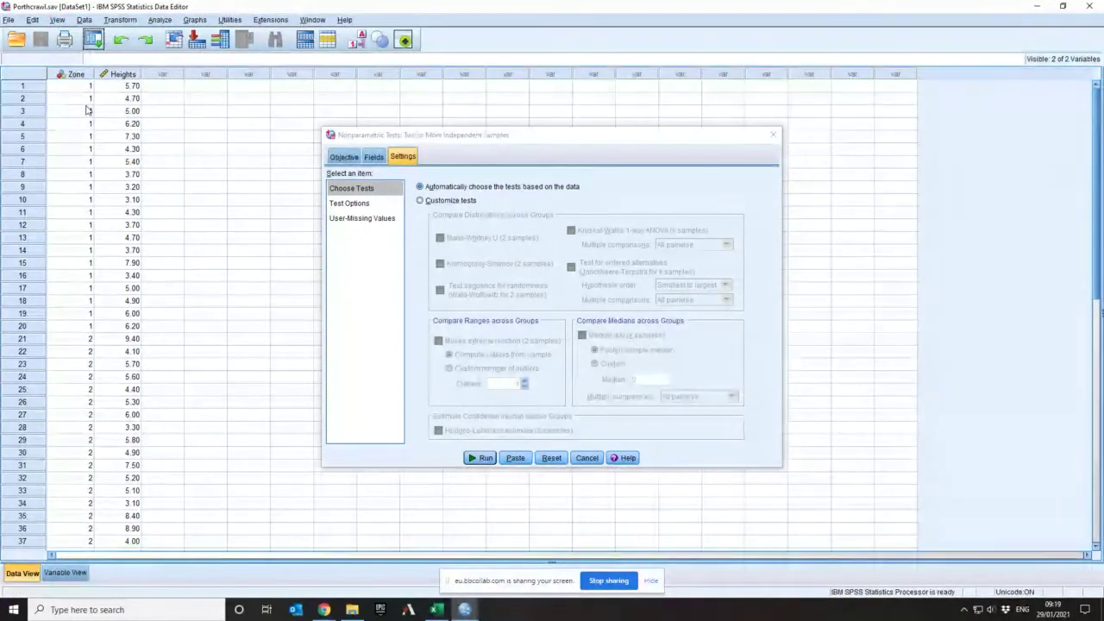
left_click(477, 459)
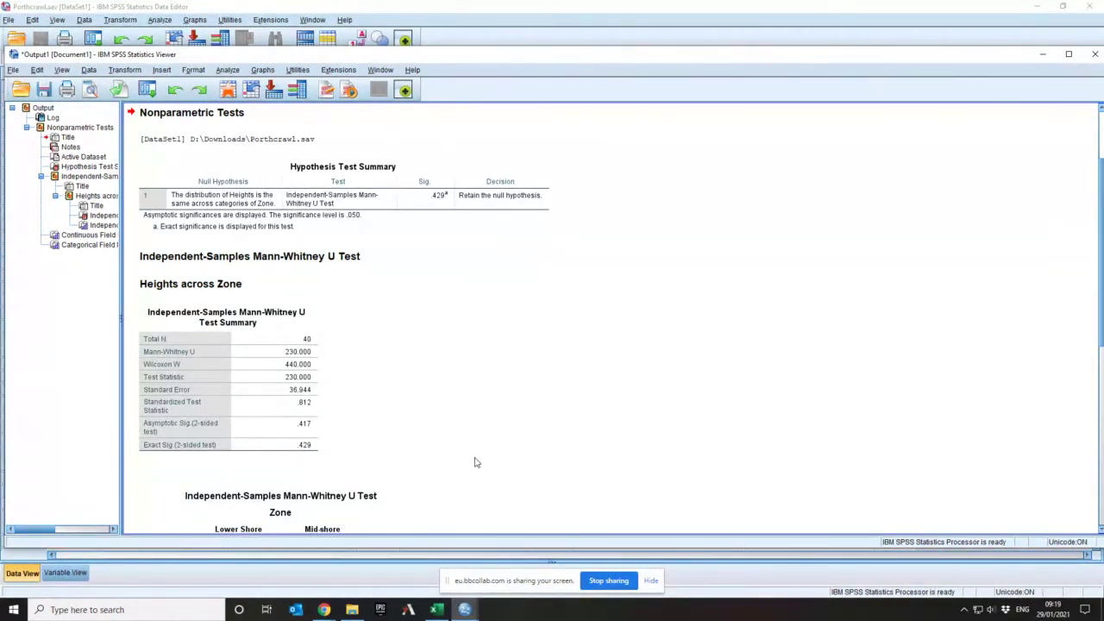
left_click(184, 221)
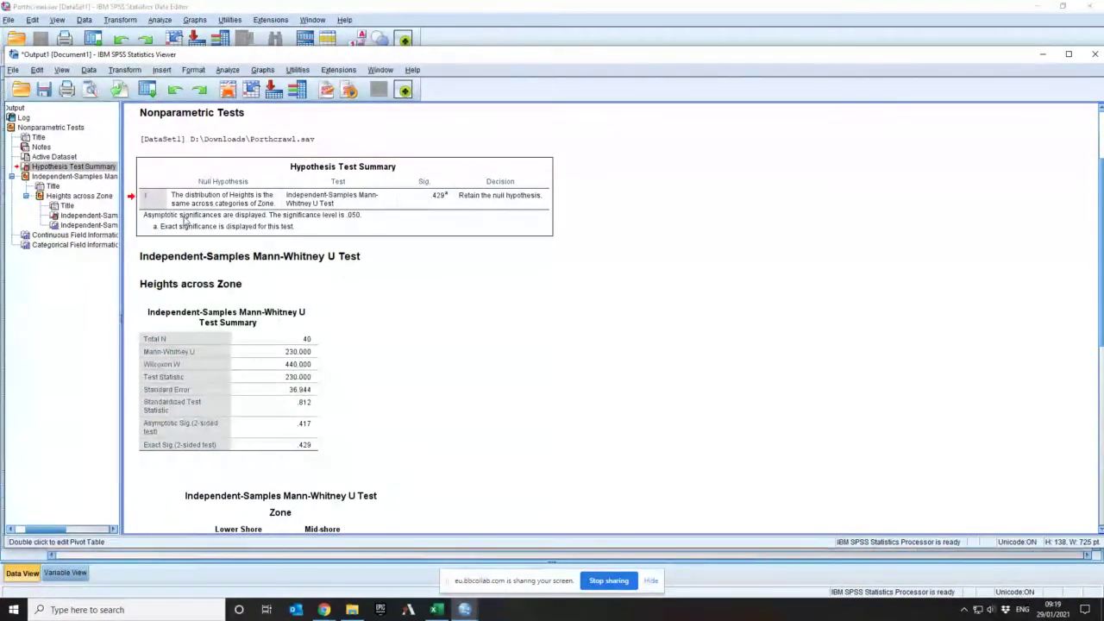
double_click(185, 221)
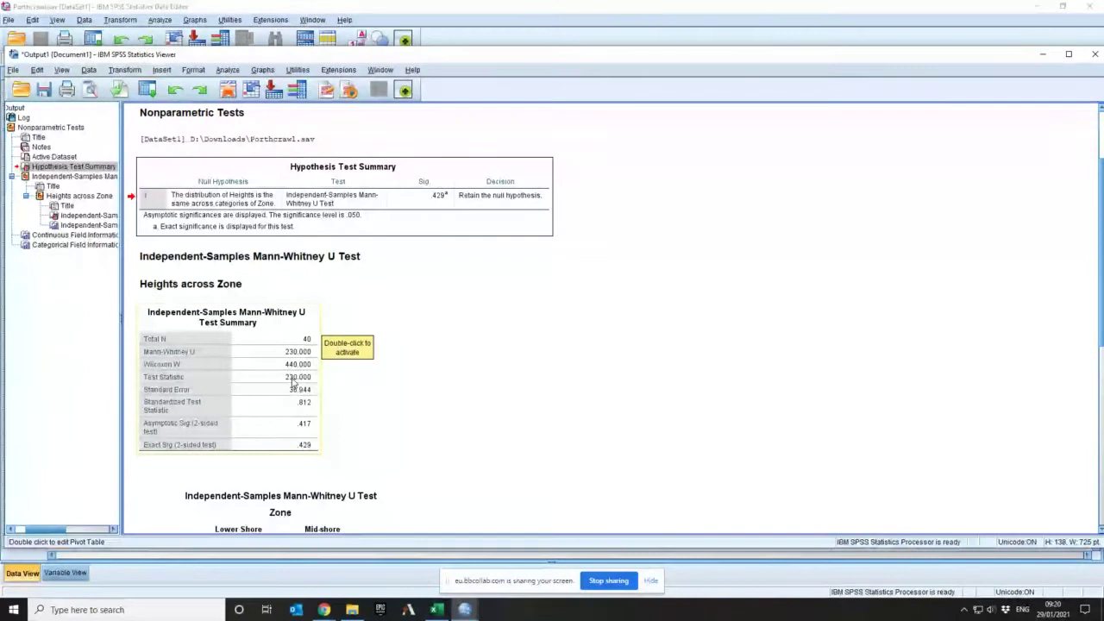
scroll(475, 454, "down", 5)
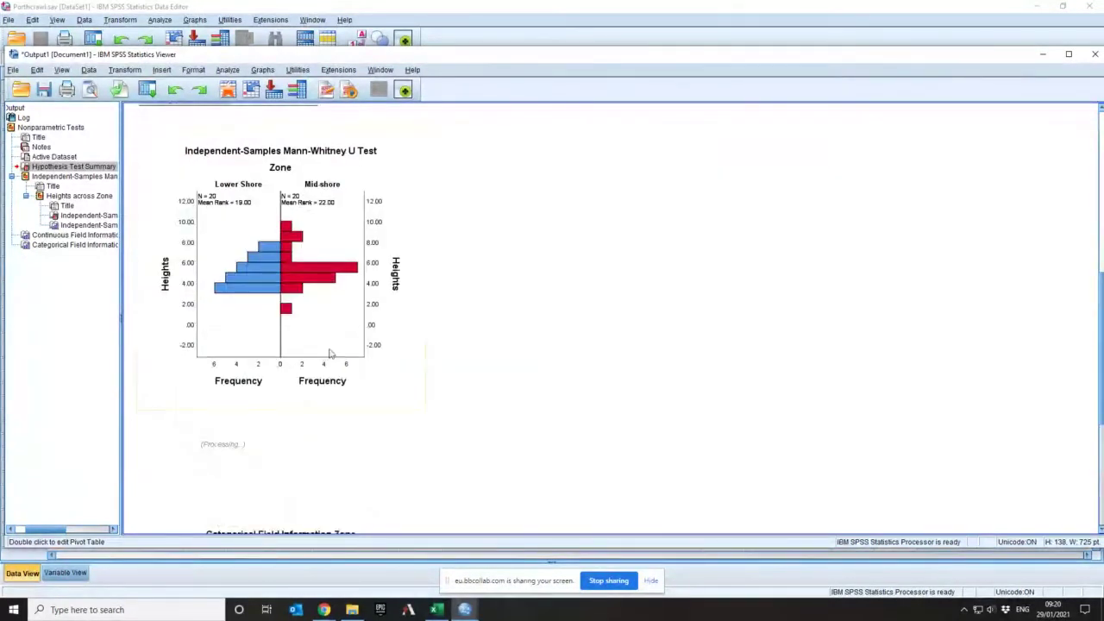
scroll(332, 291, "down", 5)
scroll(306, 295, "up", 5)
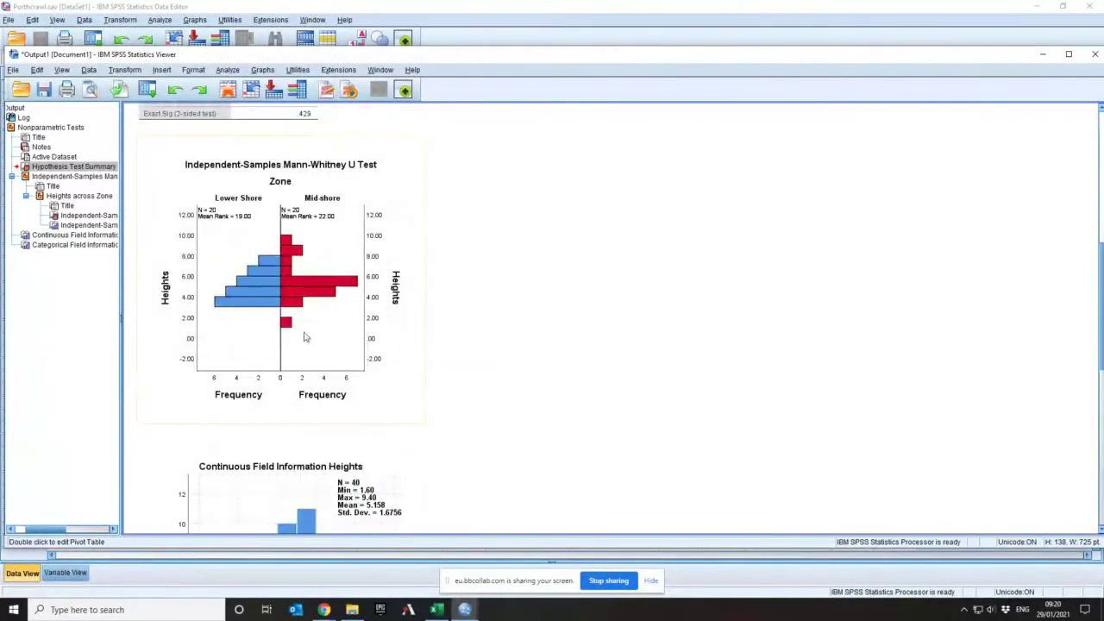
scroll(307, 337, "down", 5)
scroll(301, 353, "up", 15)
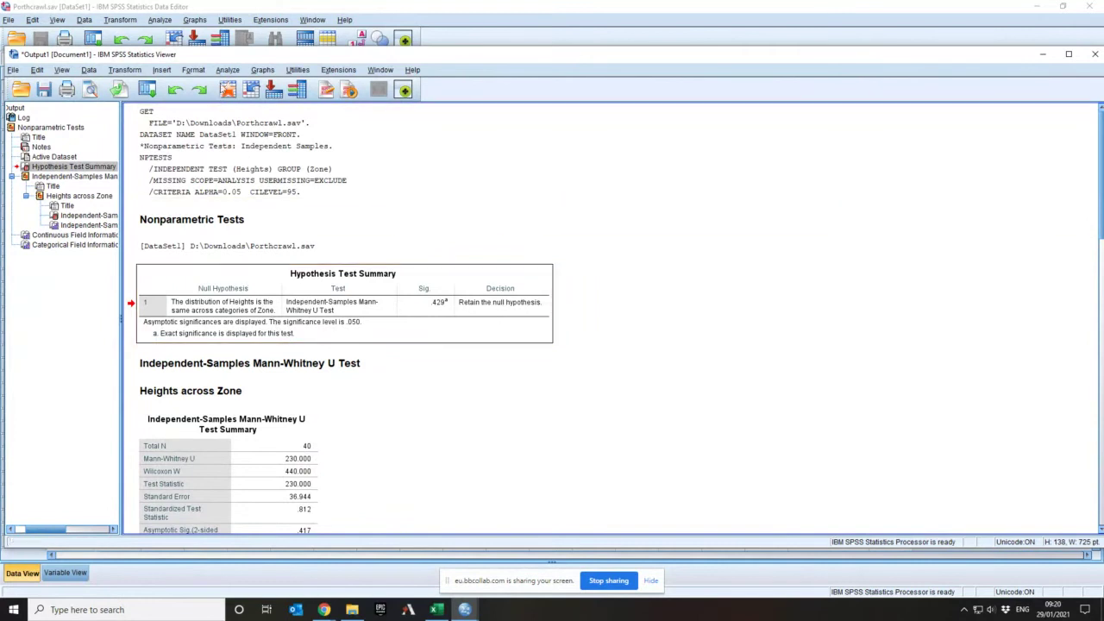
Step: Open the Analyze > Nonparametric Tests > Legacy Dialogs submenu
left_click(229, 72)
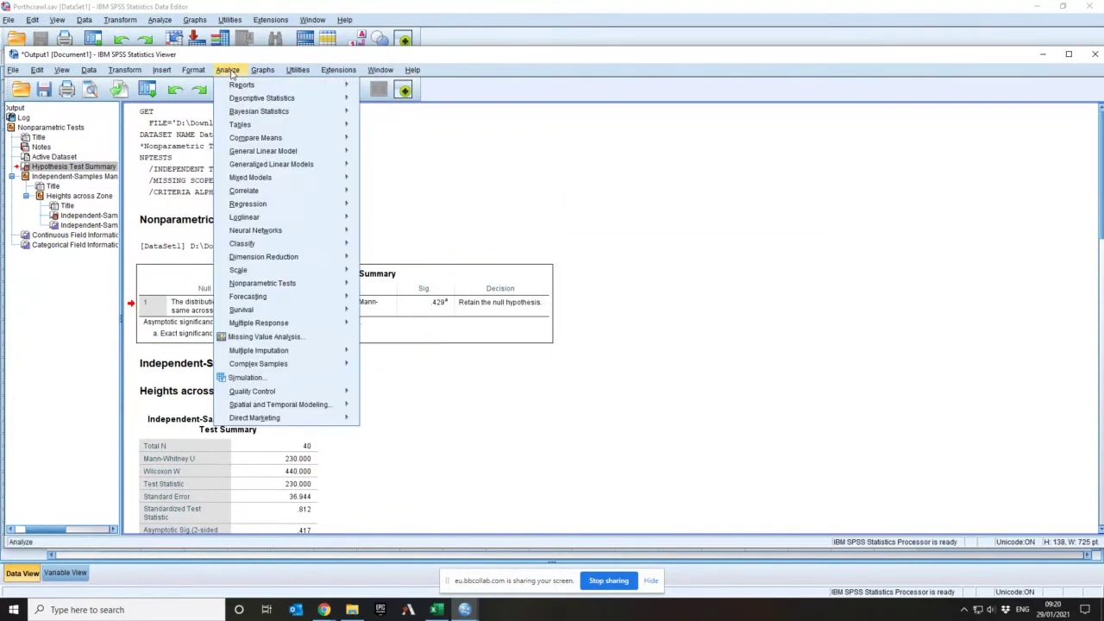
mouse_move(268, 285)
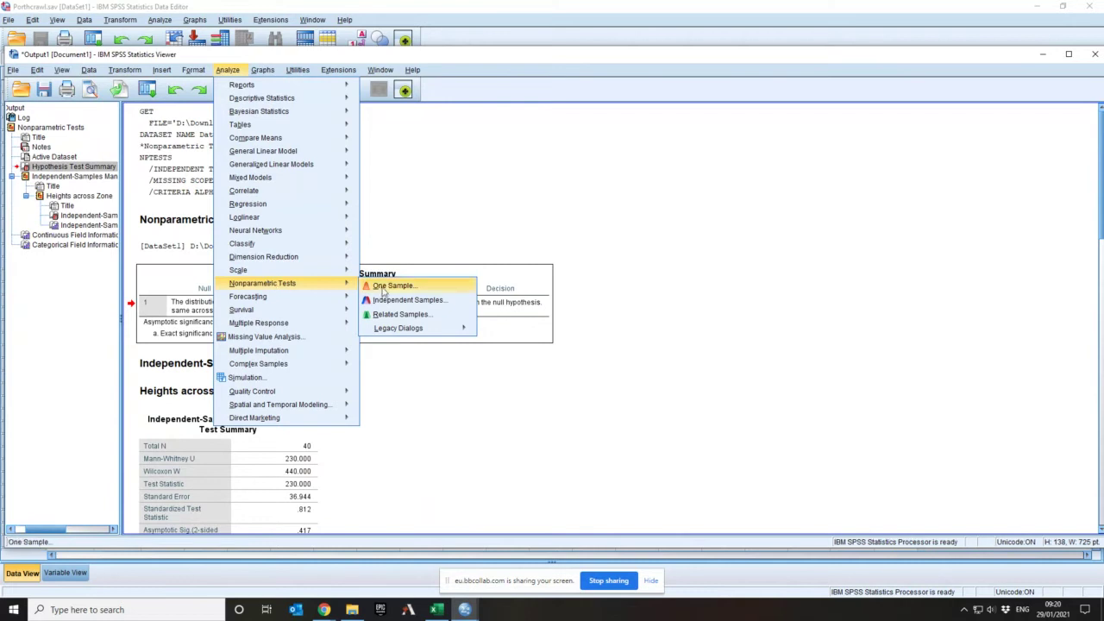
mouse_move(423, 330)
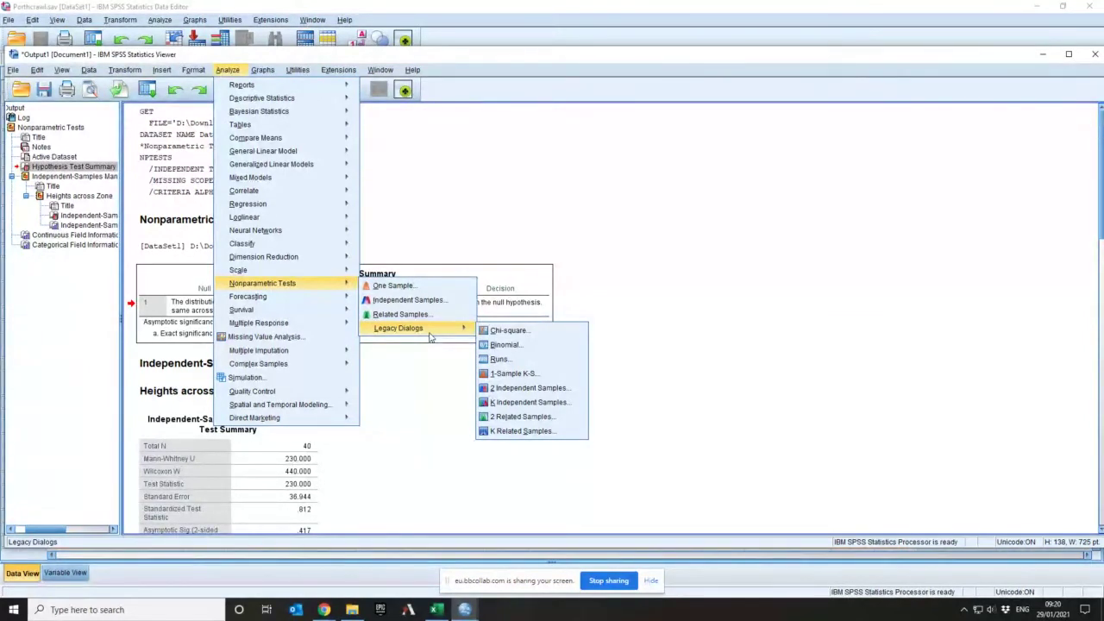
Step: In 2 Independent Samples, test Heights grouped by Zone with groups defined as 1 and 2
left_click(519, 389)
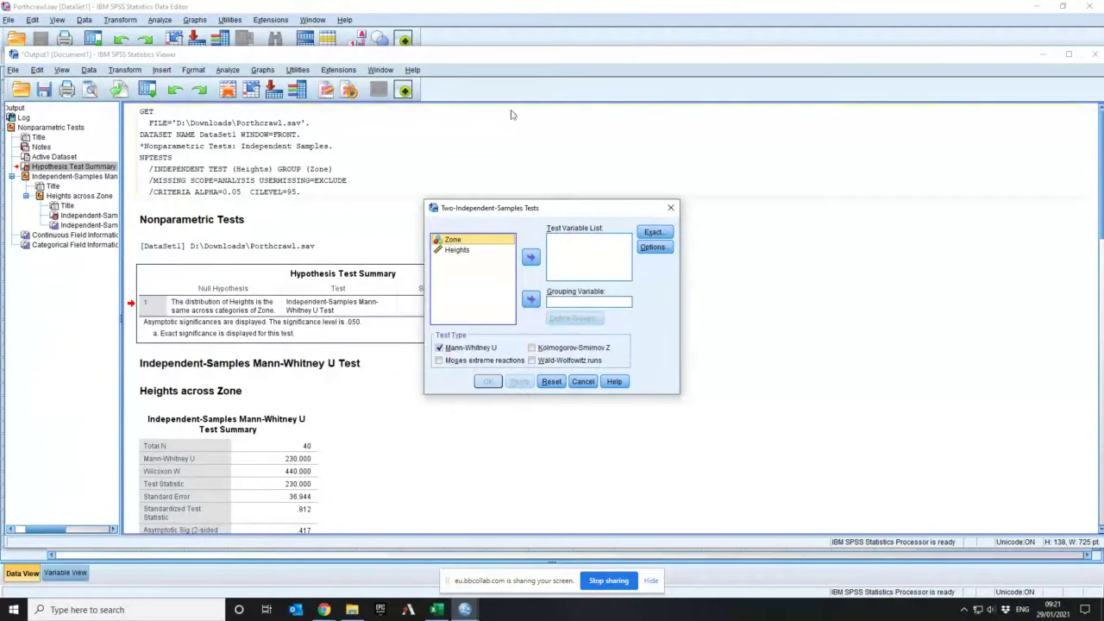
left_click(457, 251)
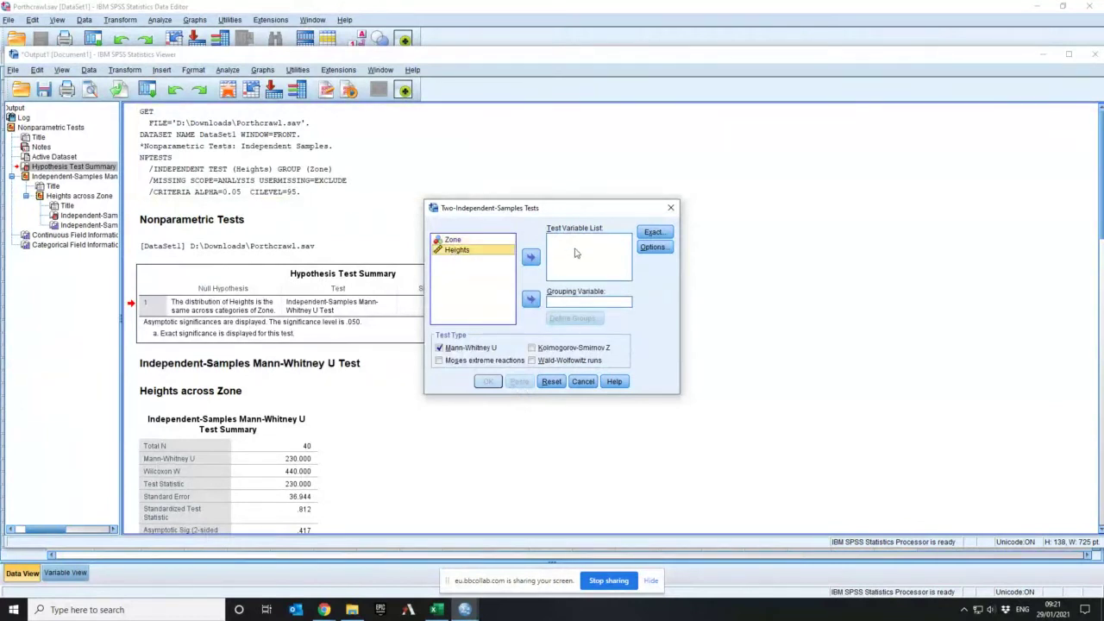
left_click(531, 257)
left_click(531, 298)
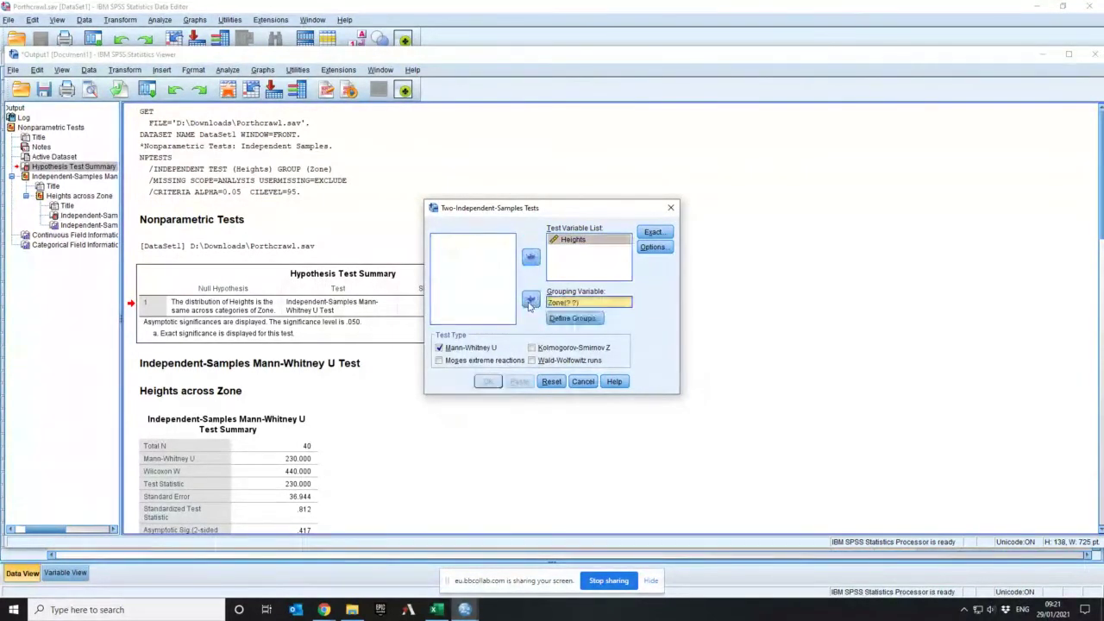
left_click(574, 319)
type("1 ")
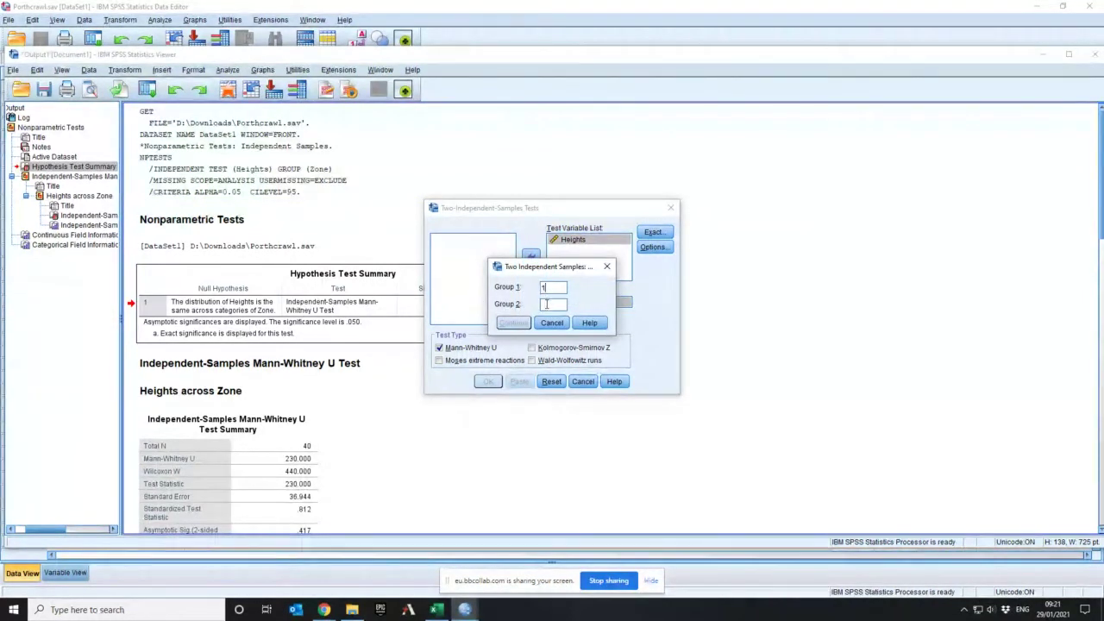
type("2")
left_click(515, 322)
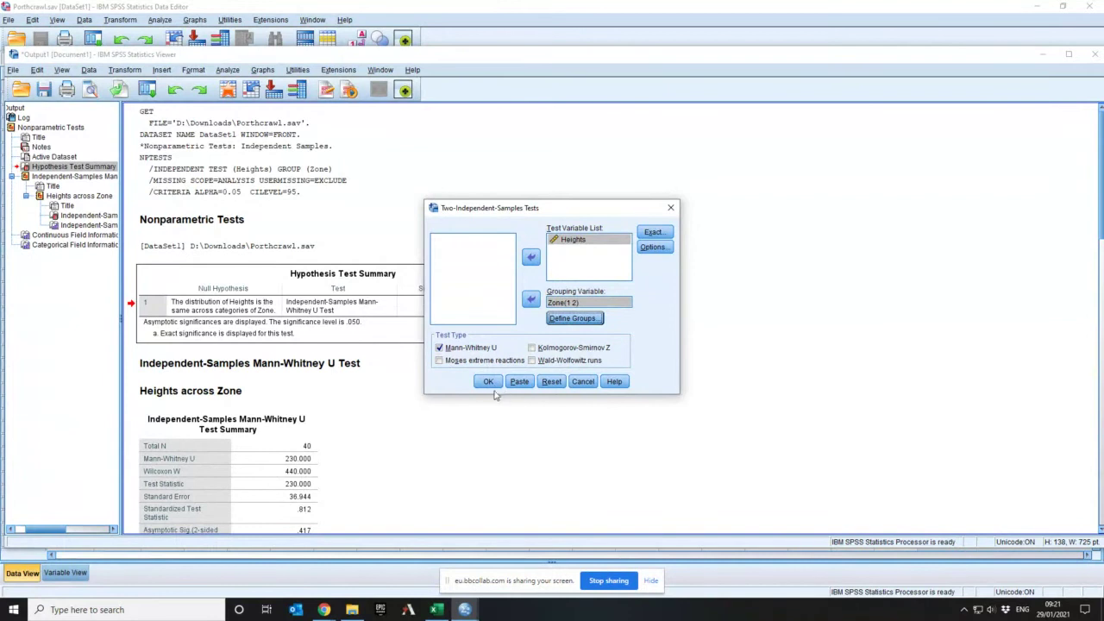
Step: Run the legacy Mann-Whitney test and compare its Test Statistics (U 170, W 380) with the Hypothesis Test Summary
left_click(488, 382)
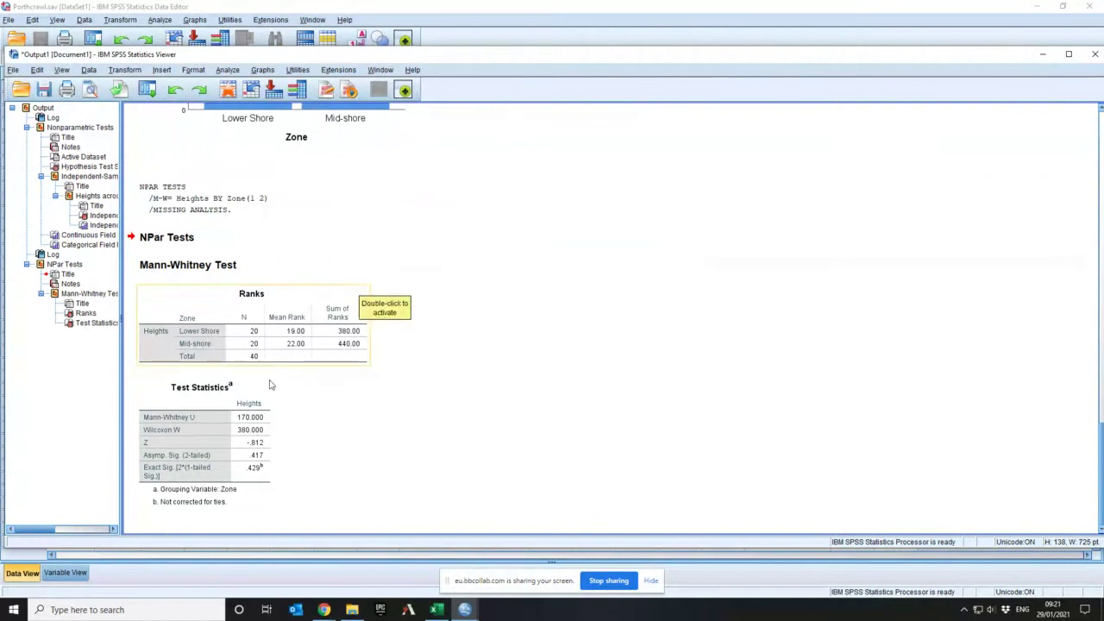
left_click(252, 478)
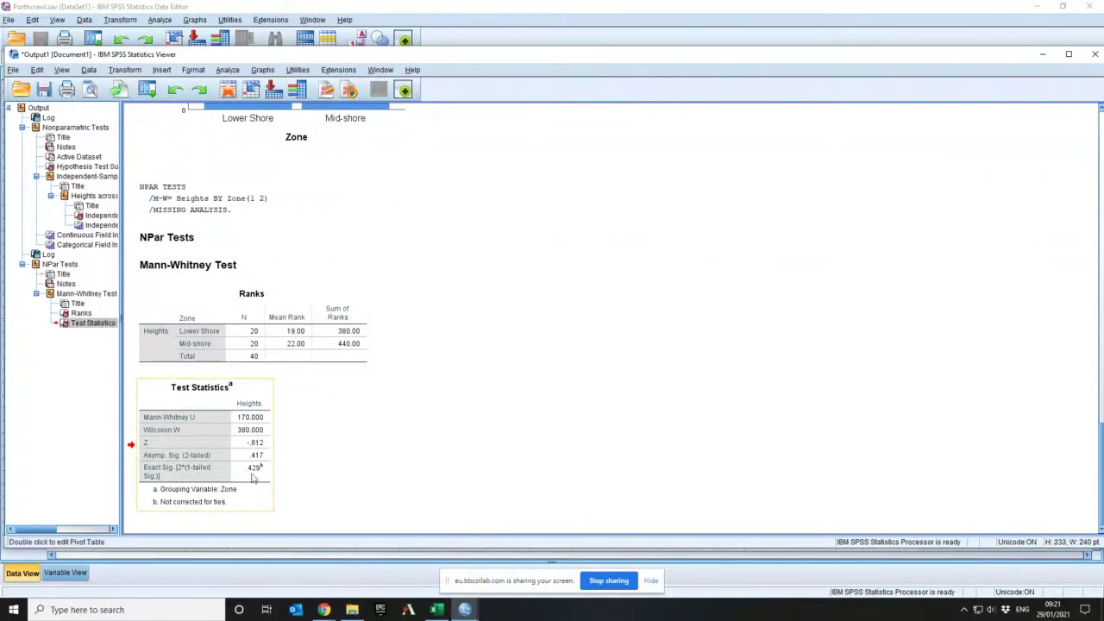
scroll(252, 477, "up", 15)
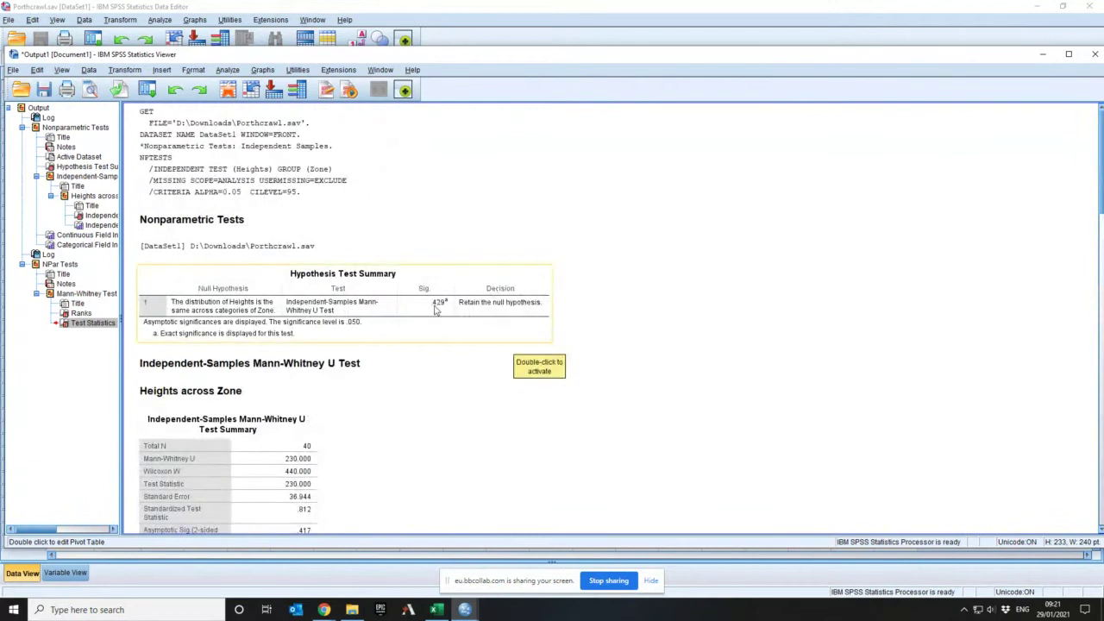
left_click(435, 310)
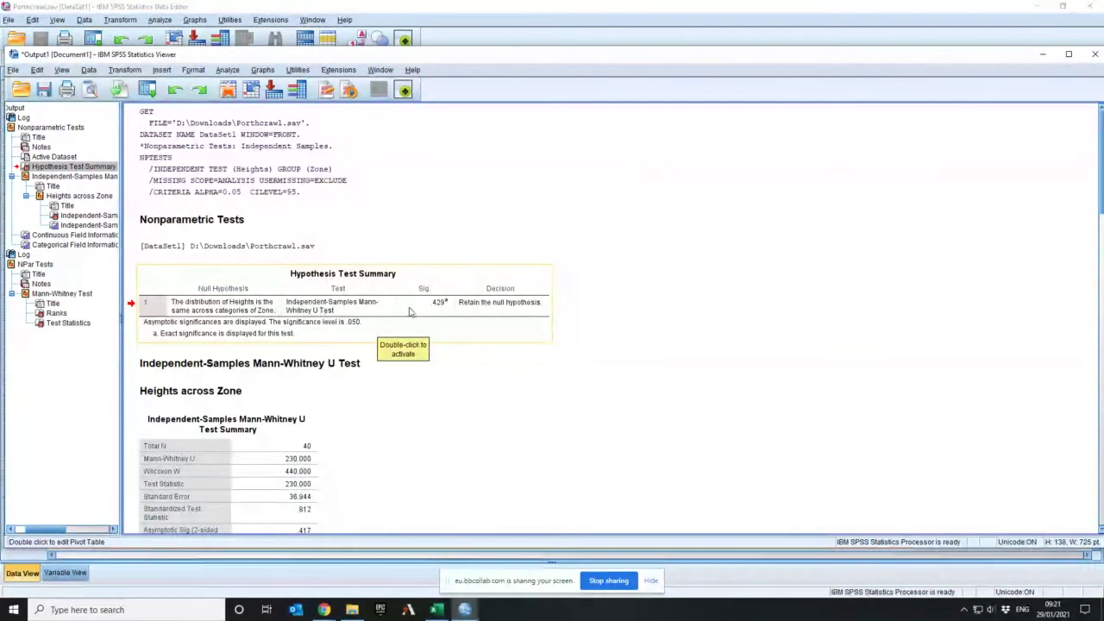
scroll(422, 323, "down", 15)
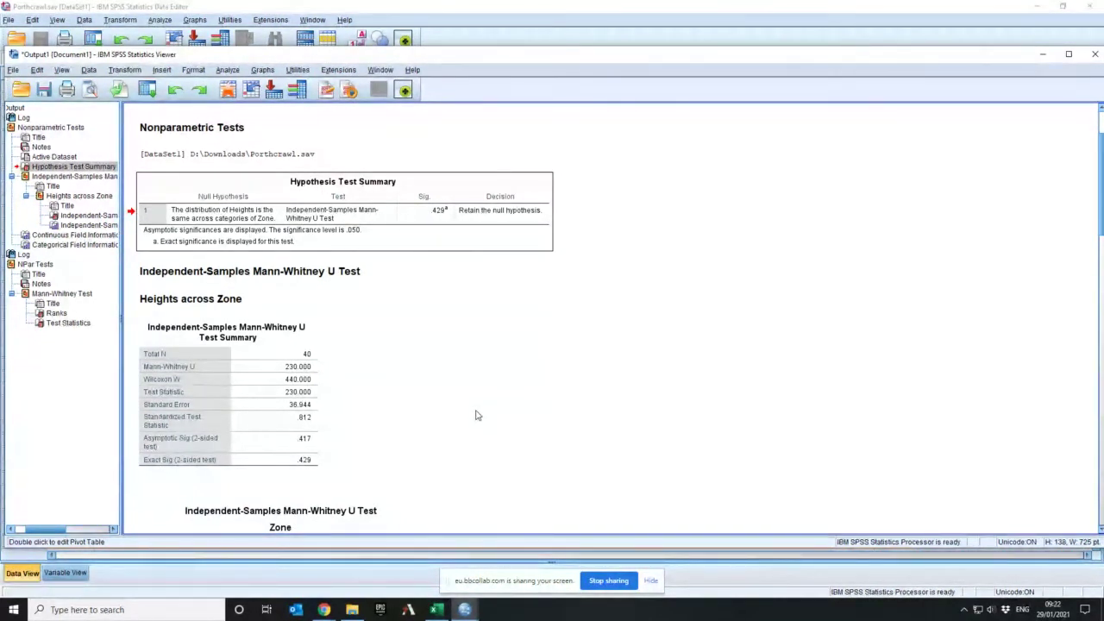
scroll(474, 414, "down", 5)
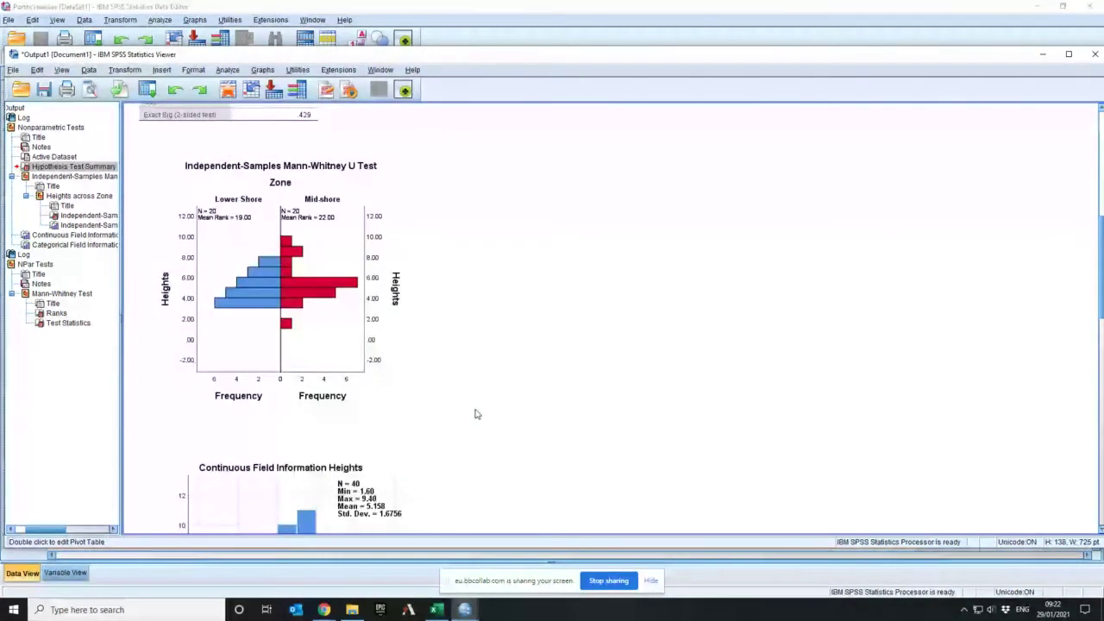
scroll(474, 413, "down", 5)
scroll(473, 411, "down", 5)
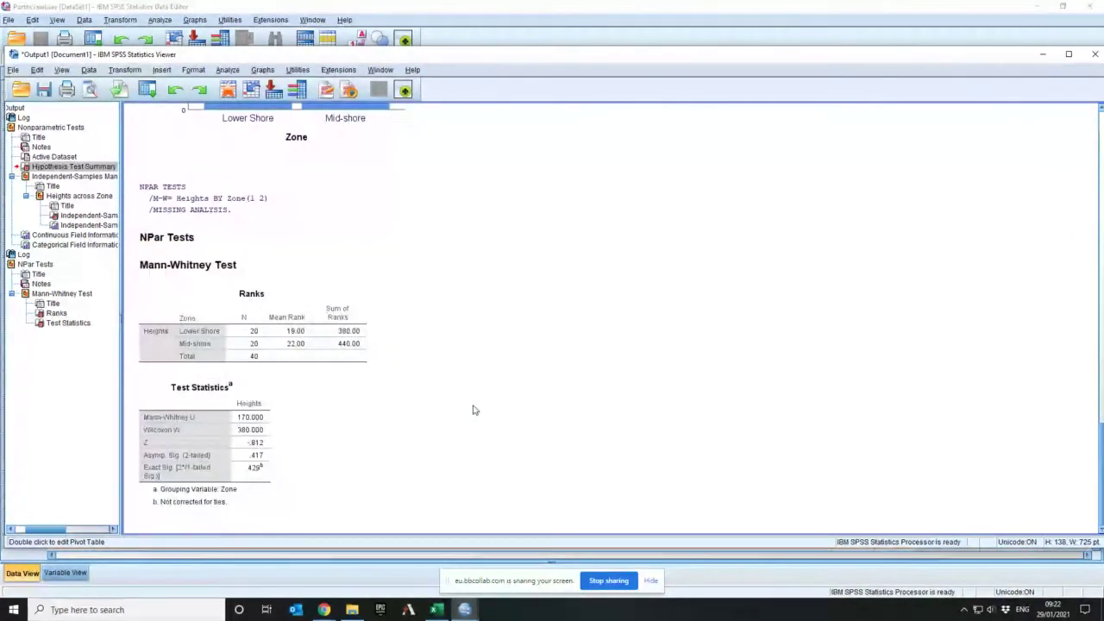
scroll(473, 407, "up", 2)
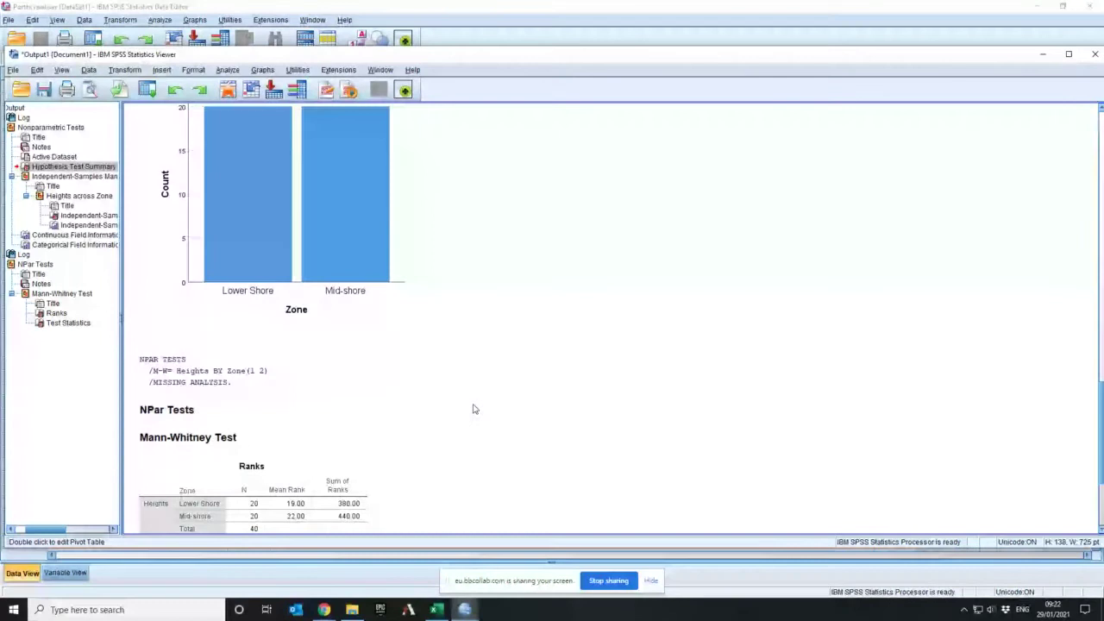
scroll(473, 407, "down", 2)
left_click(303, 200)
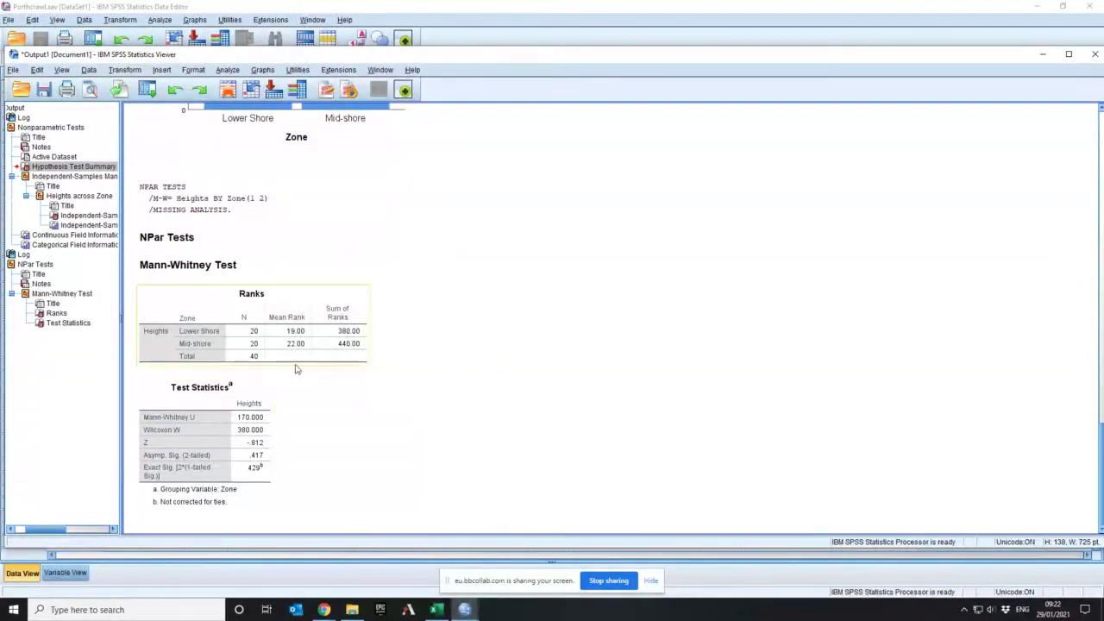
scroll(294, 363, "up", 3)
scroll(294, 360, "up", 15)
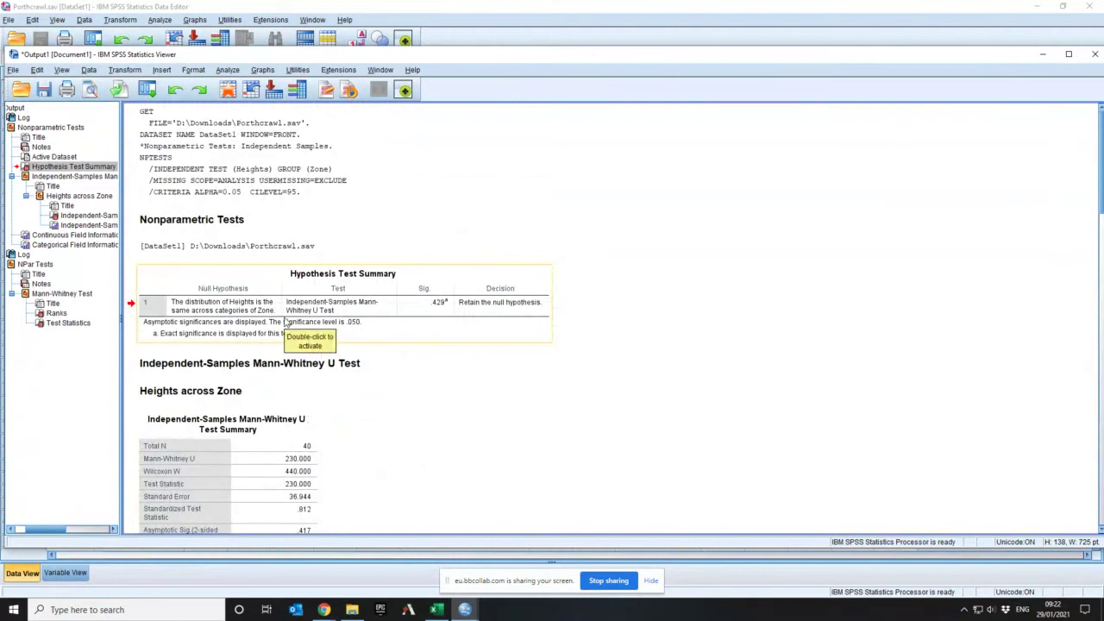
scroll(287, 321, "down", 6)
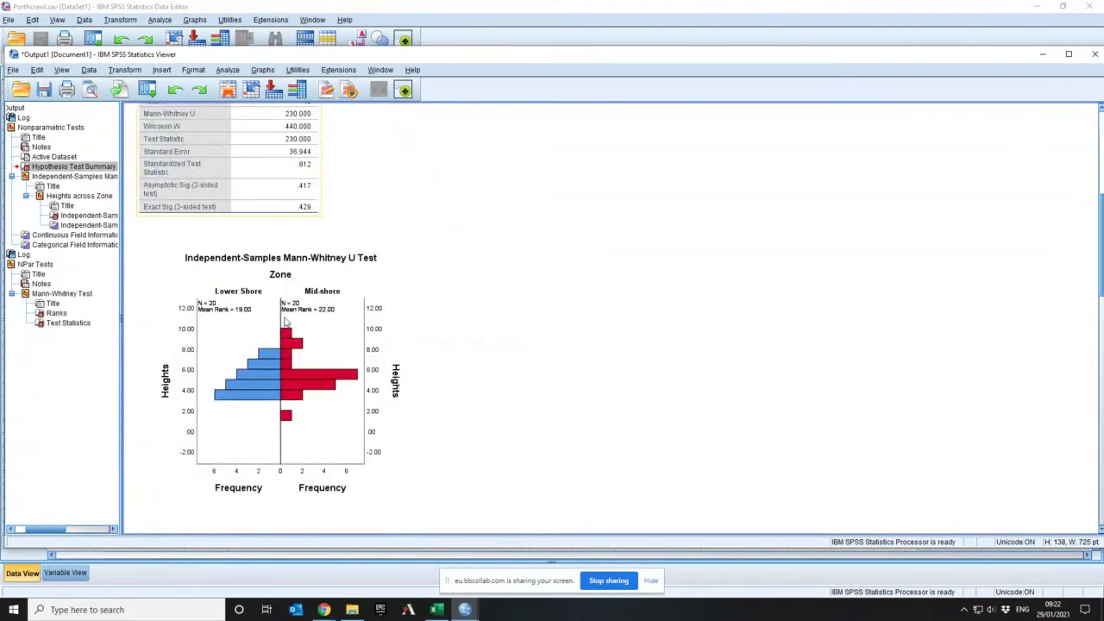
scroll(285, 321, "up", 6)
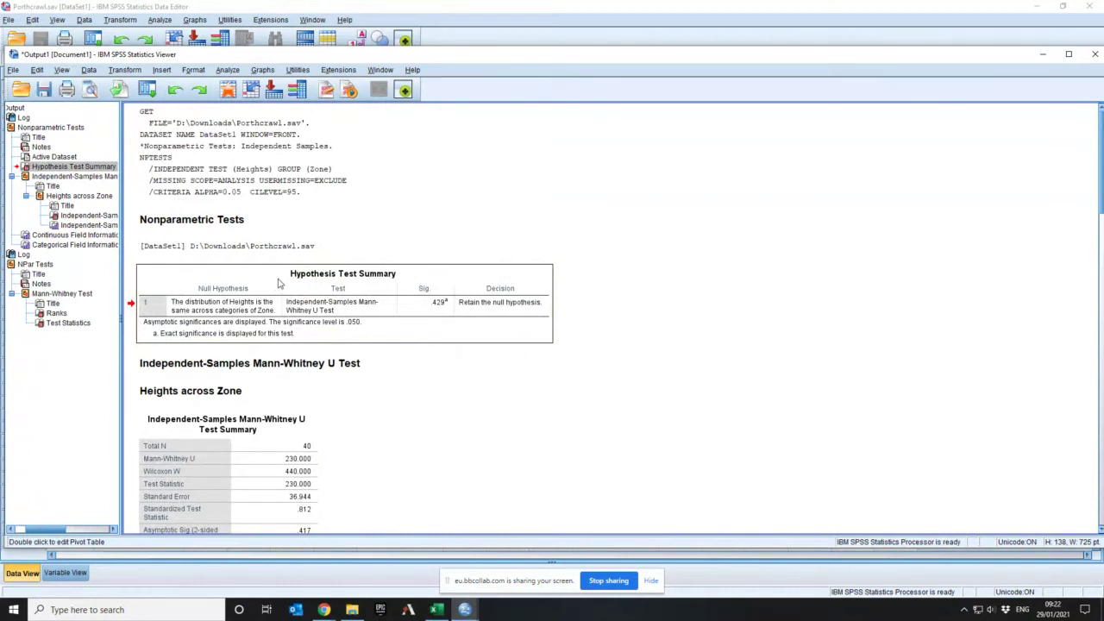
scroll(254, 461, "down", 5)
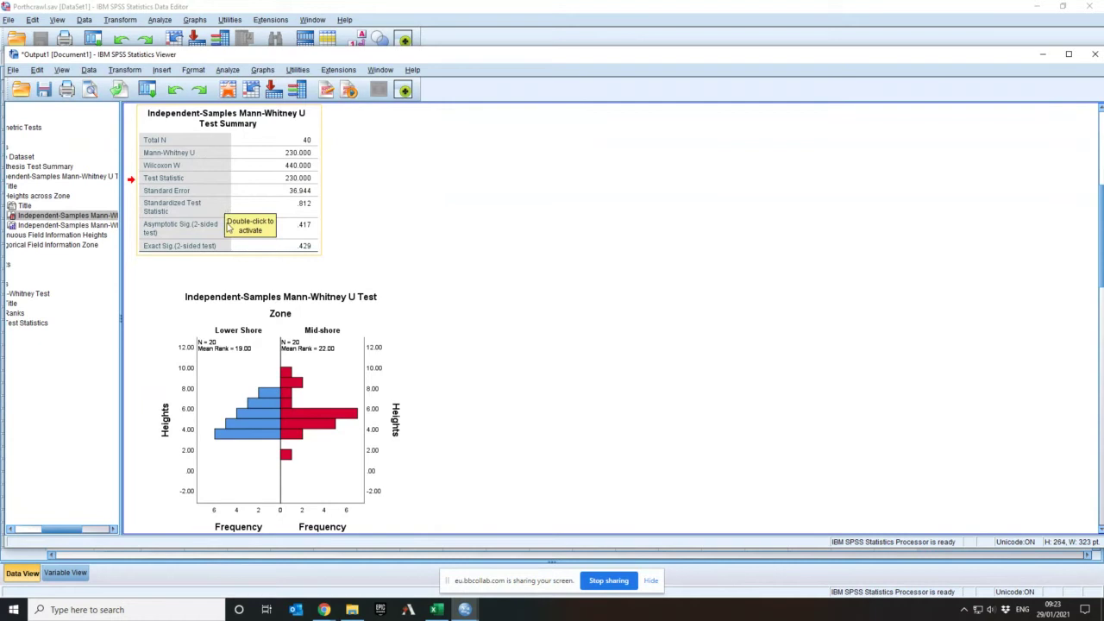
scroll(259, 259, "down", 15)
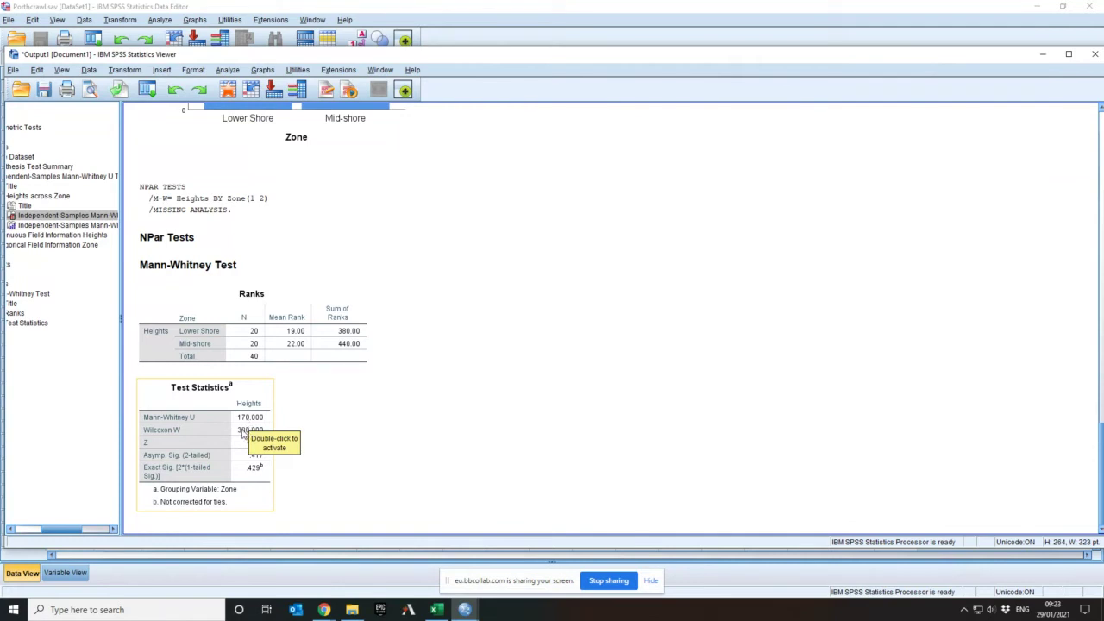
left_click(330, 436)
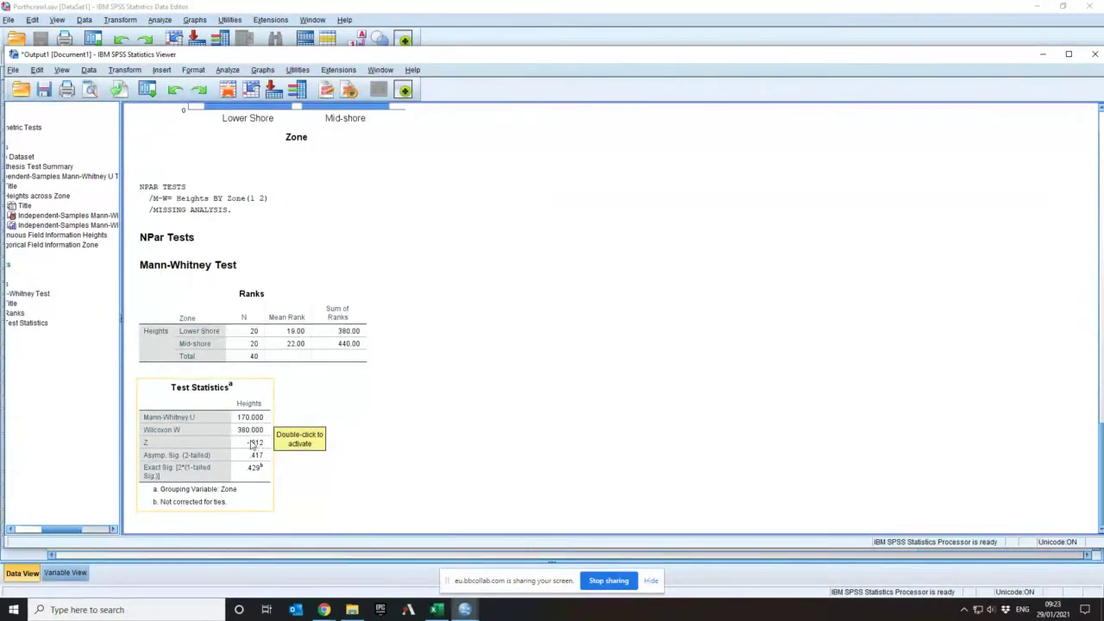
scroll(251, 443, "up", 15)
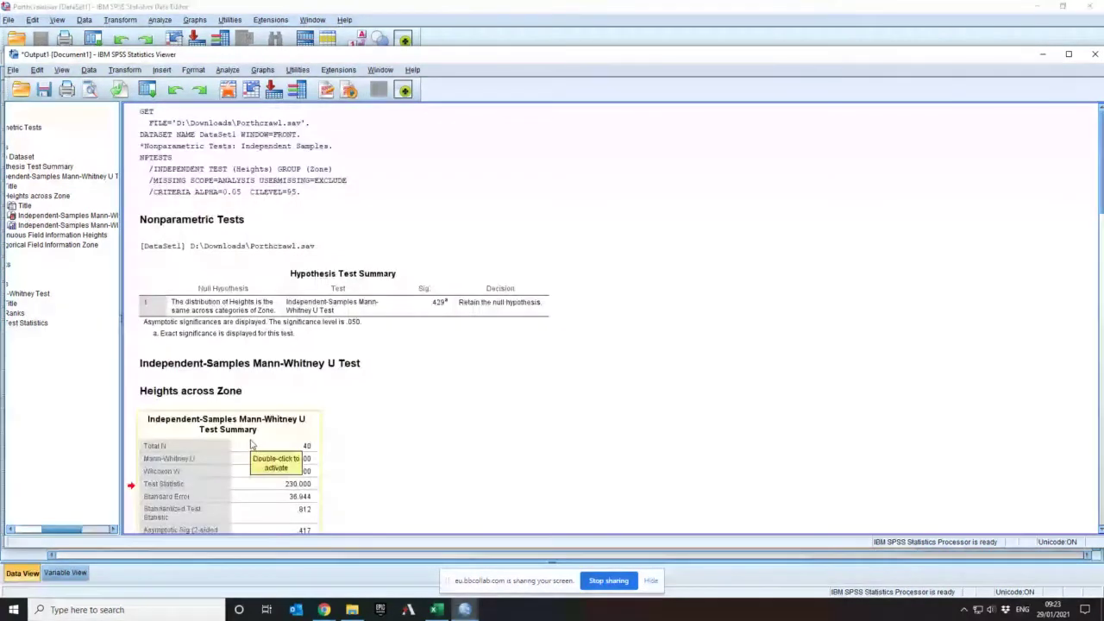
scroll(251, 443, "down", 5)
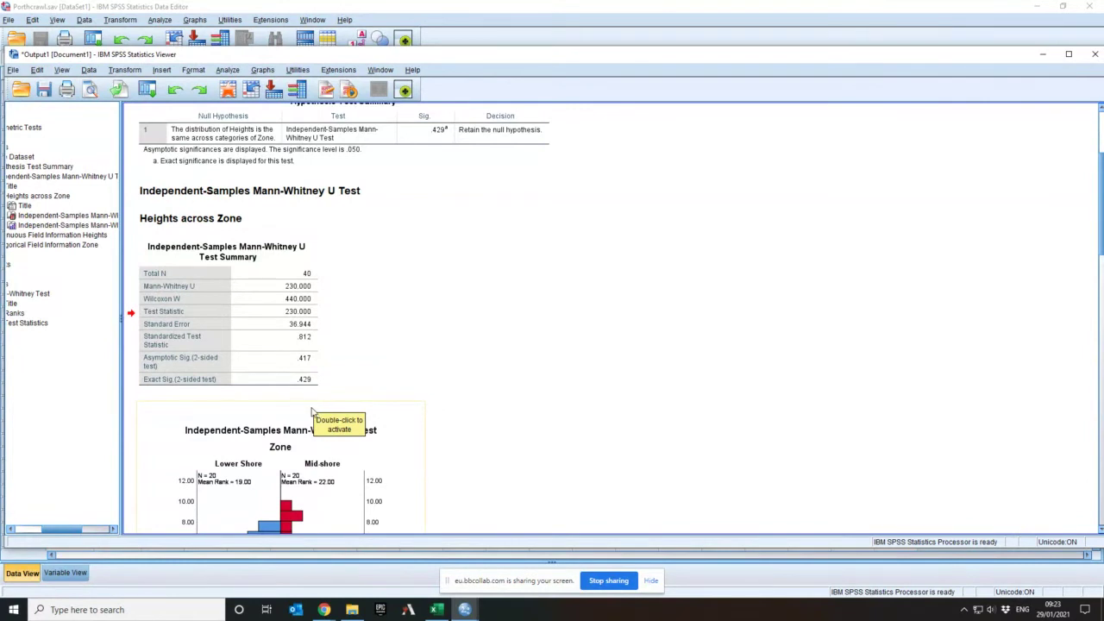
scroll(438, 391, "down", 15)
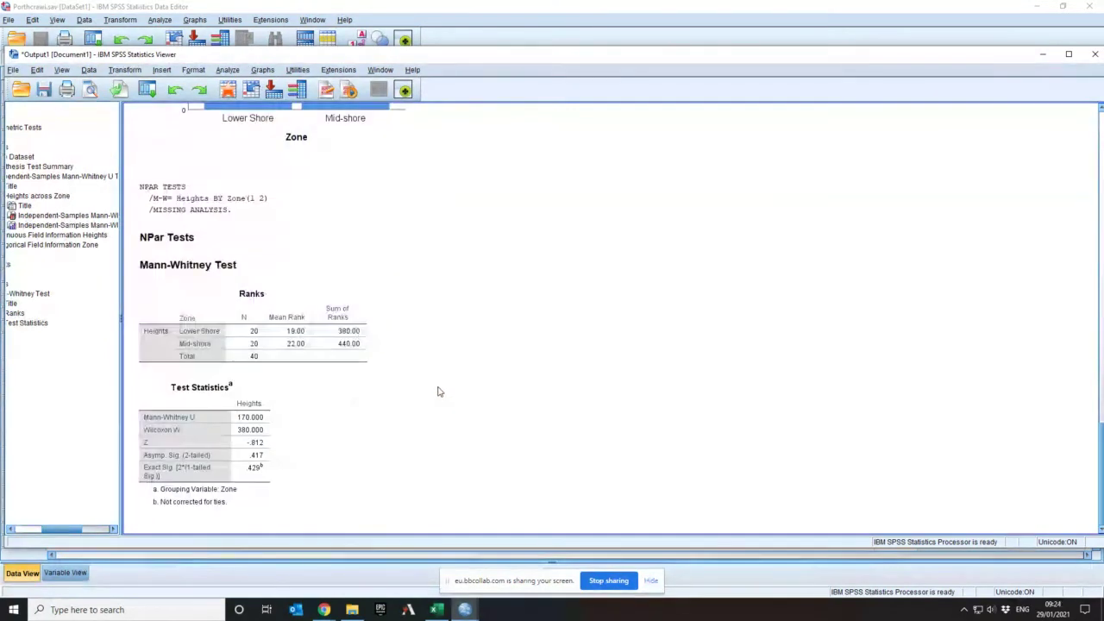
scroll(438, 391, "down", 10)
scroll(432, 387, "up", 3)
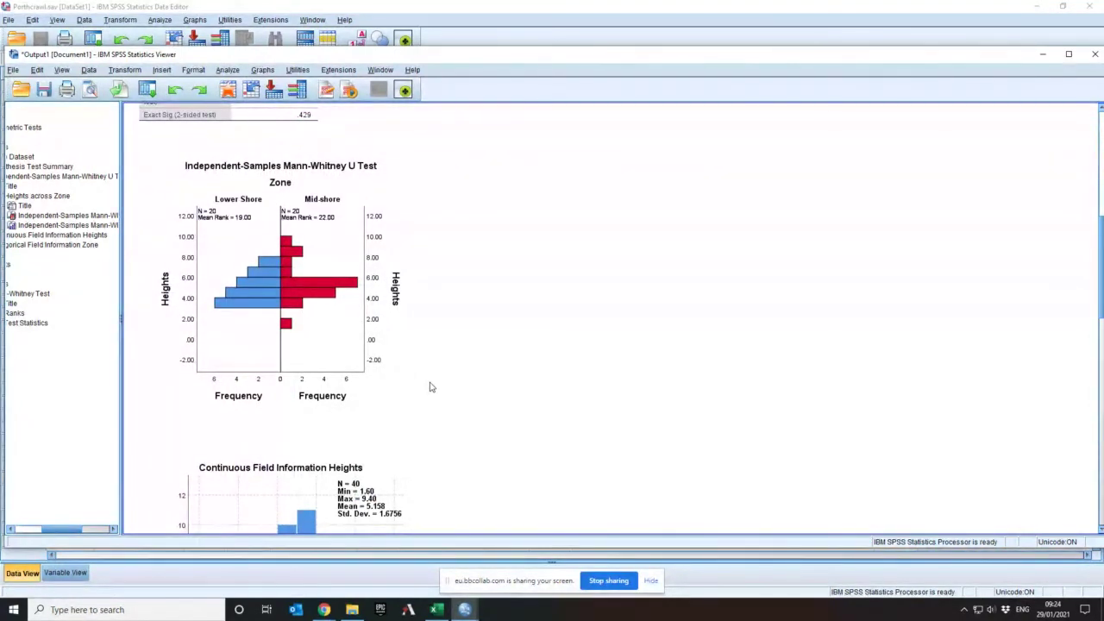
left_click(164, 170)
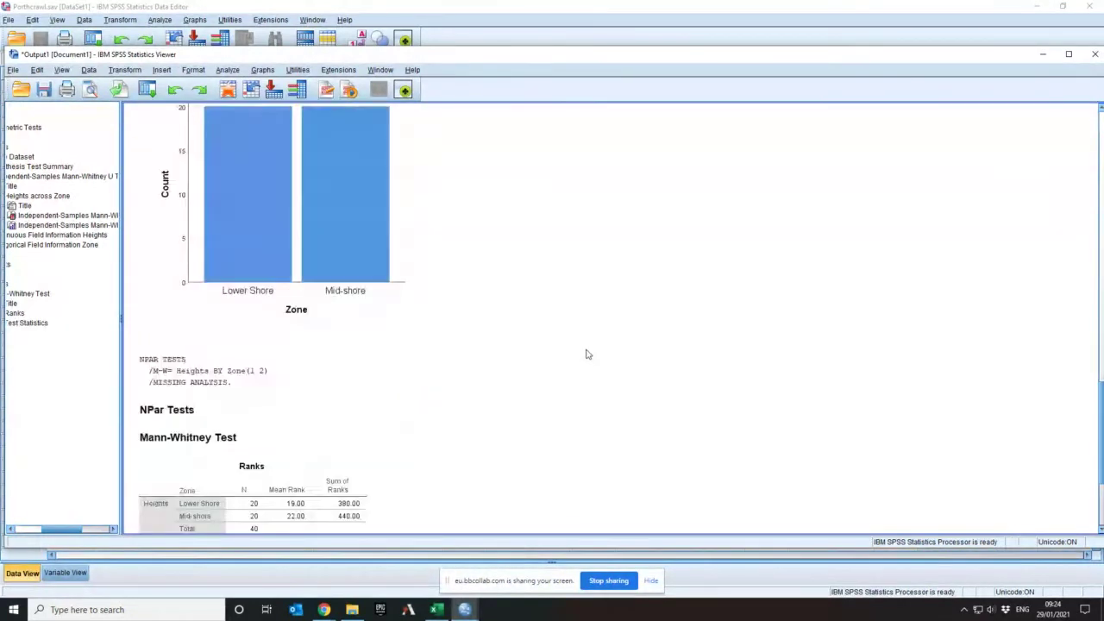
scroll(586, 353, "down", 10)
scroll(585, 353, "down", 4)
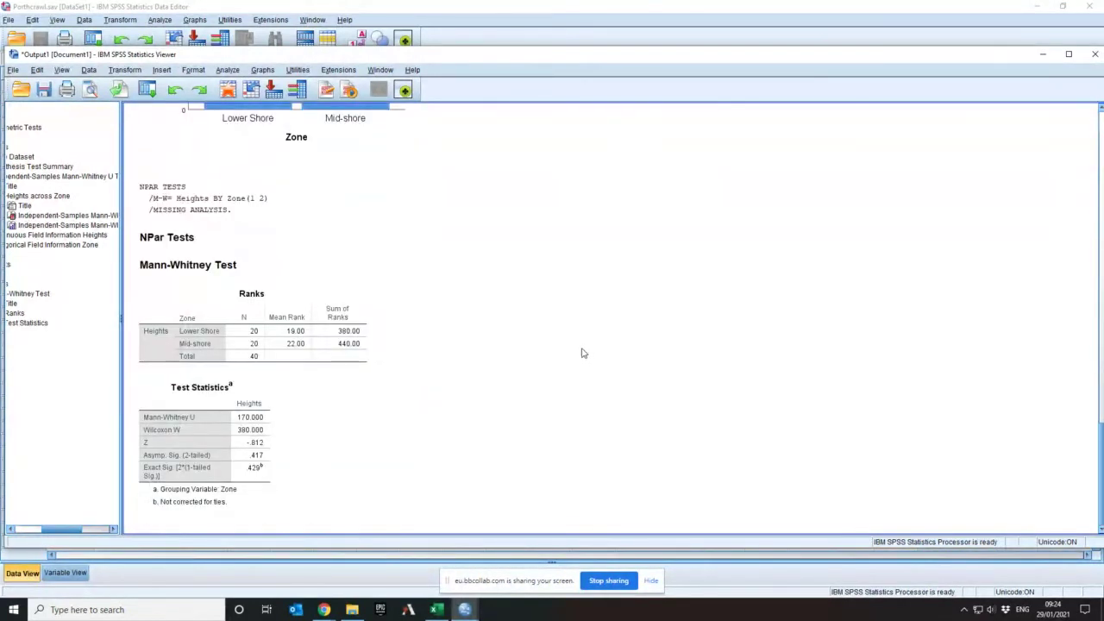
left_click(229, 461)
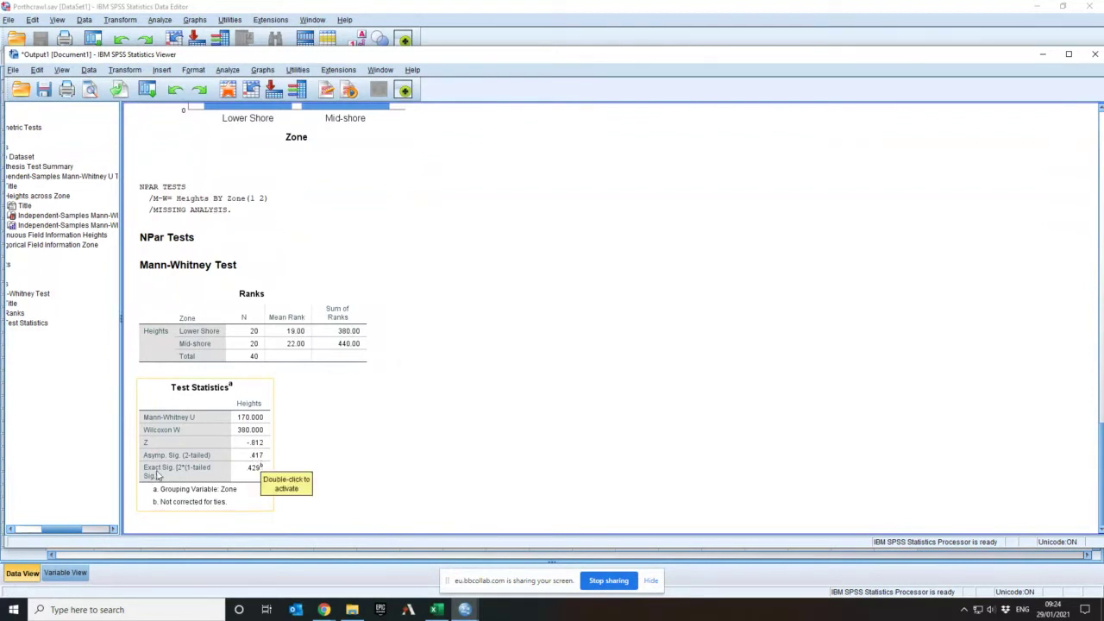
left_click(302, 473)
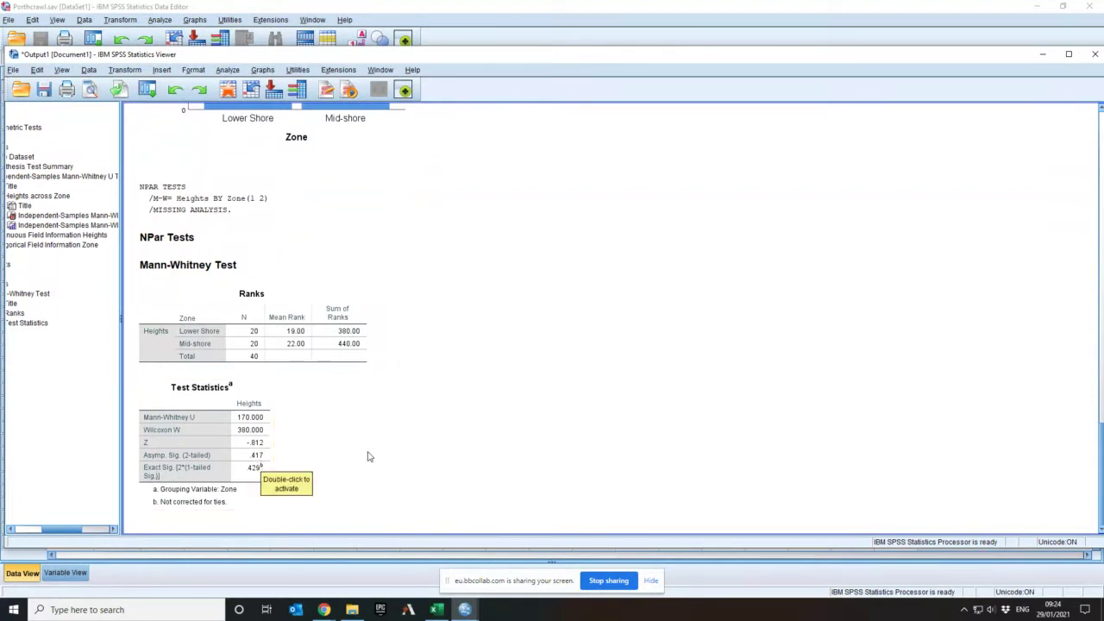
scroll(367, 456, "up", 15)
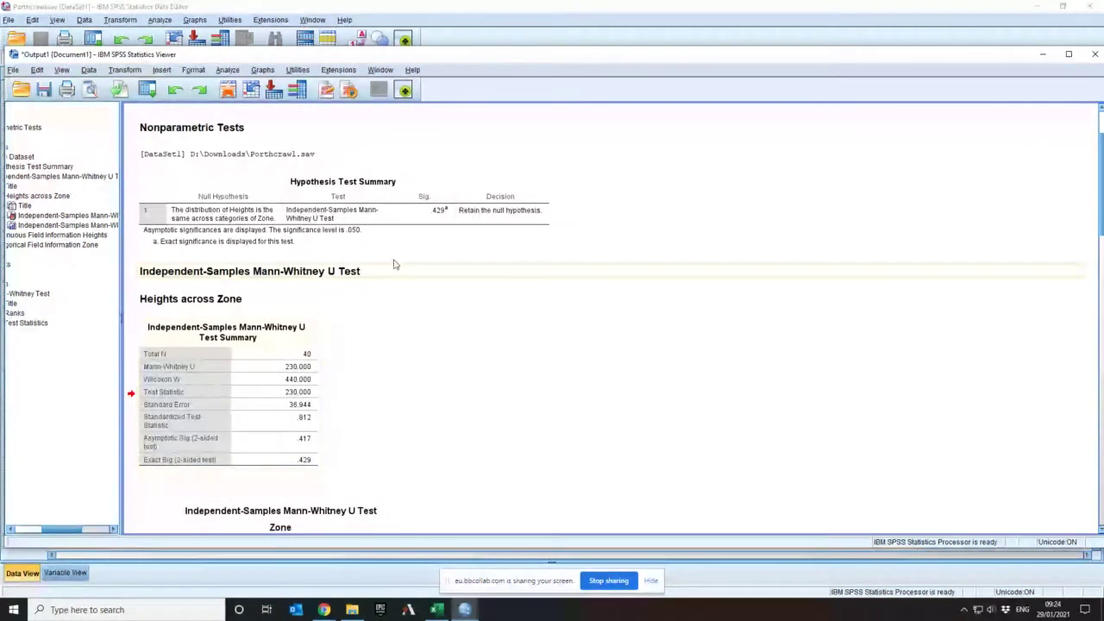
left_click(441, 211)
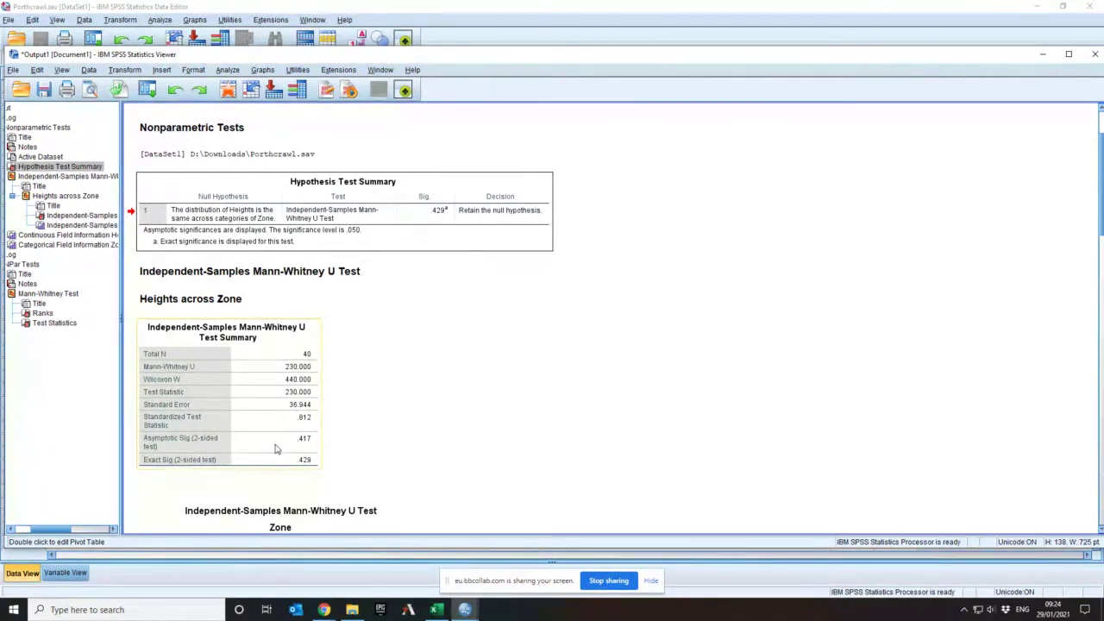
left_click(219, 464)
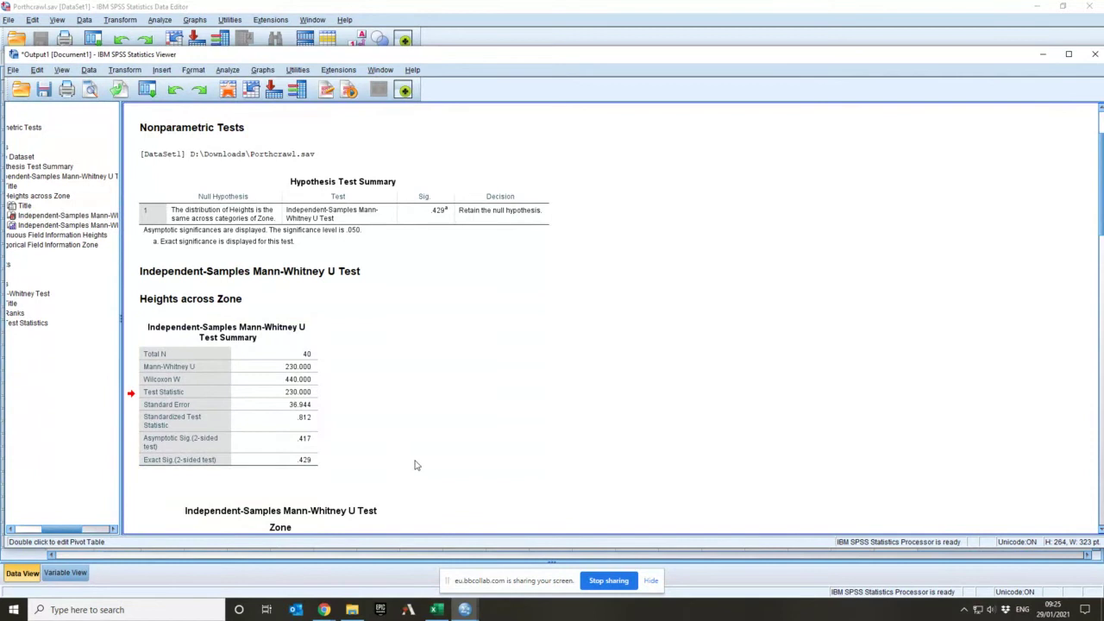
left_click_drag(418, 248, 408, 208)
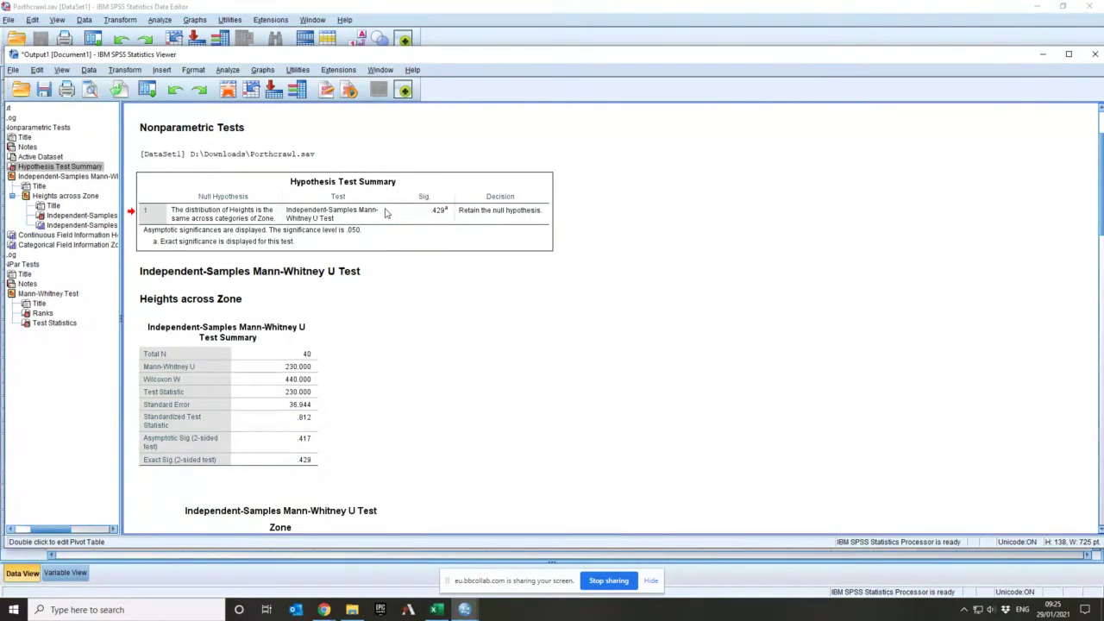
double_click(385, 213)
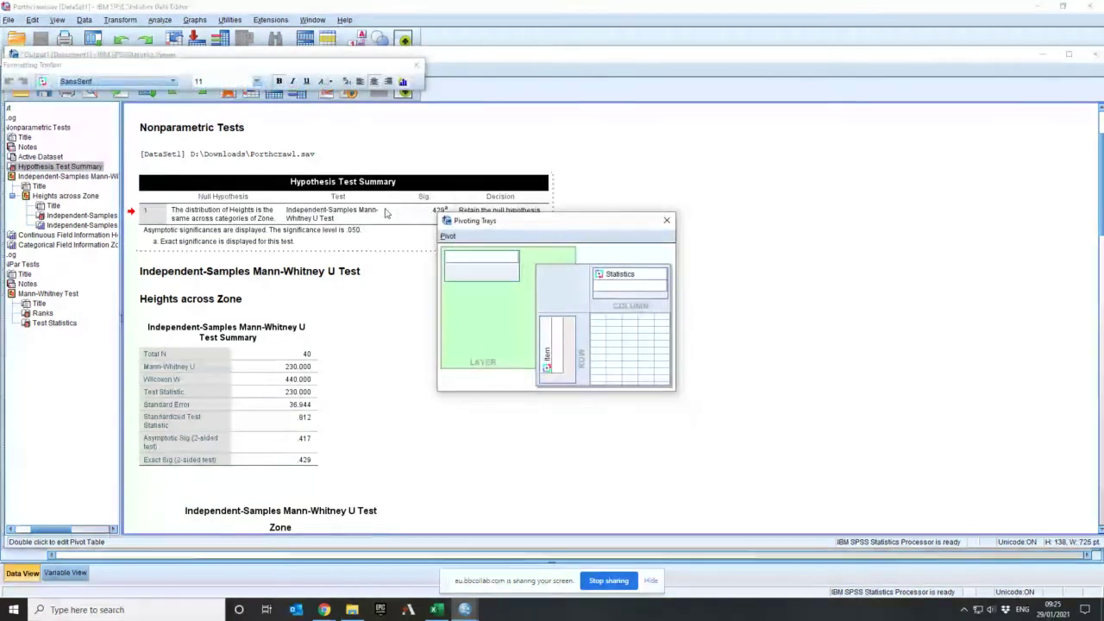
left_click(405, 221)
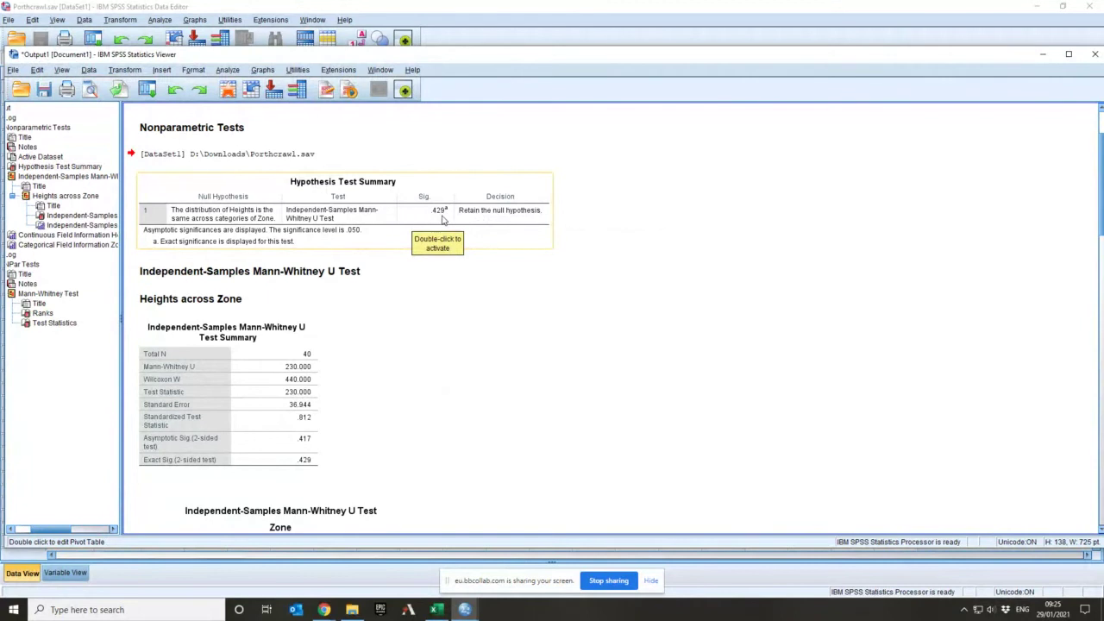
left_click(278, 456)
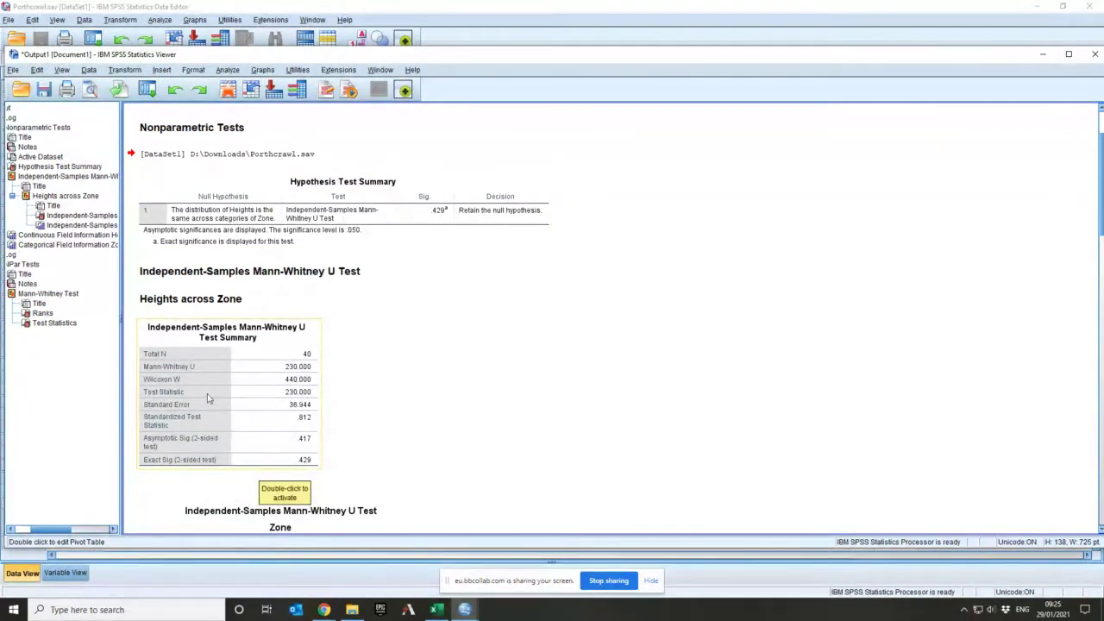
Step: Select the Hypothesis Test Summary table, then switch to Google Chrome
left_click(419, 220)
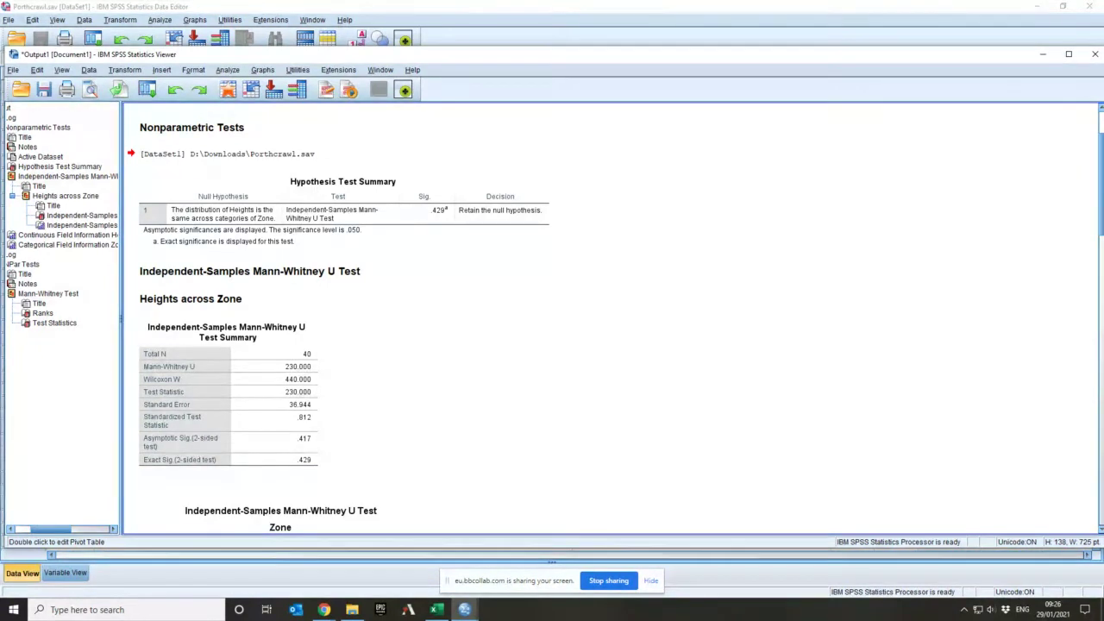
key("alt+Tab")
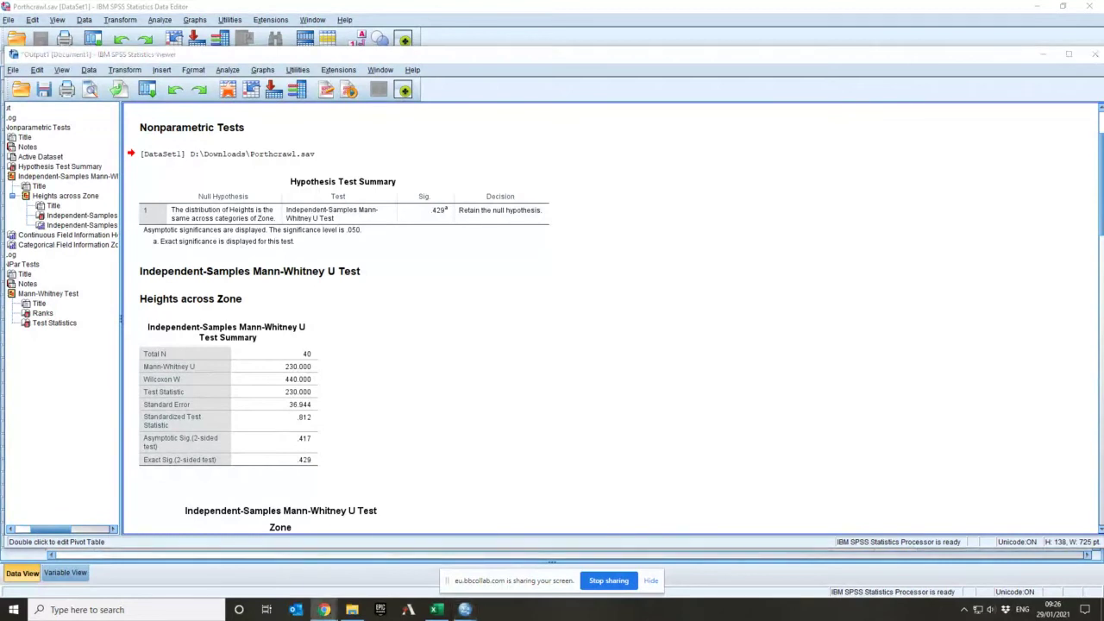